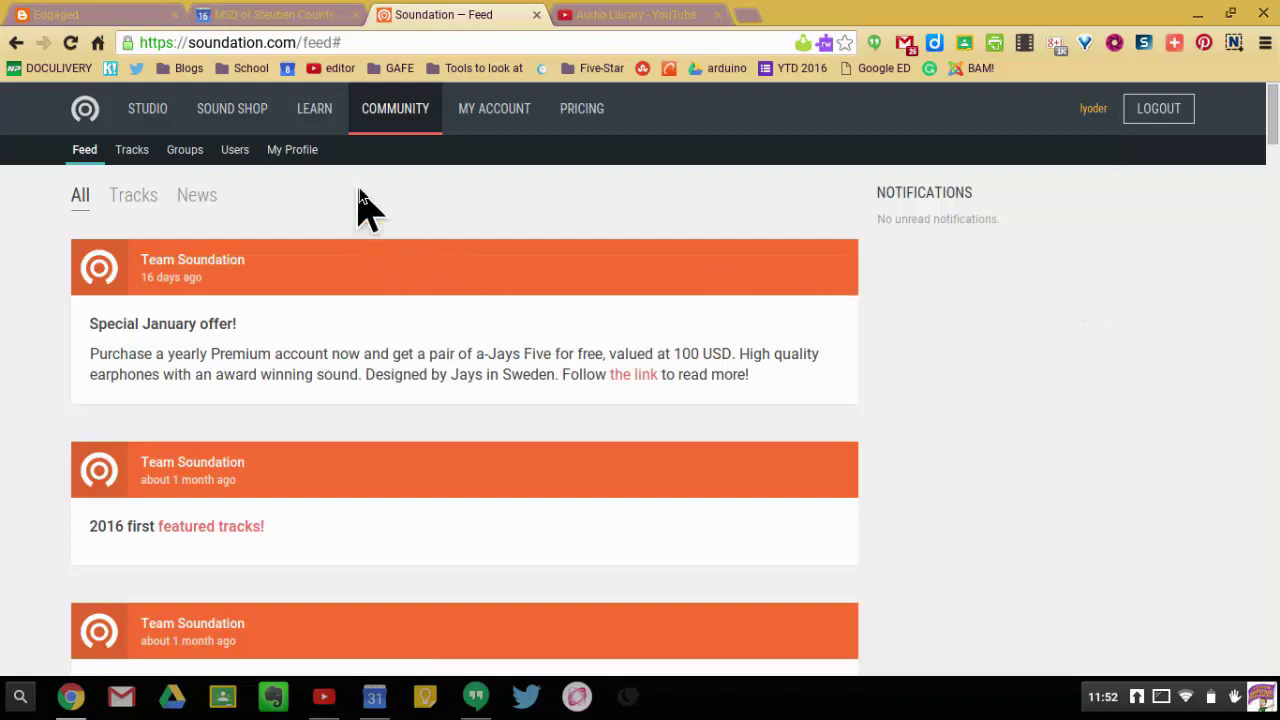
Open the Chrome version of the Soundation studio, then switch to the YouTube Audio Library tab
{"action": "mouse_move", "coordinate": [149, 125]}
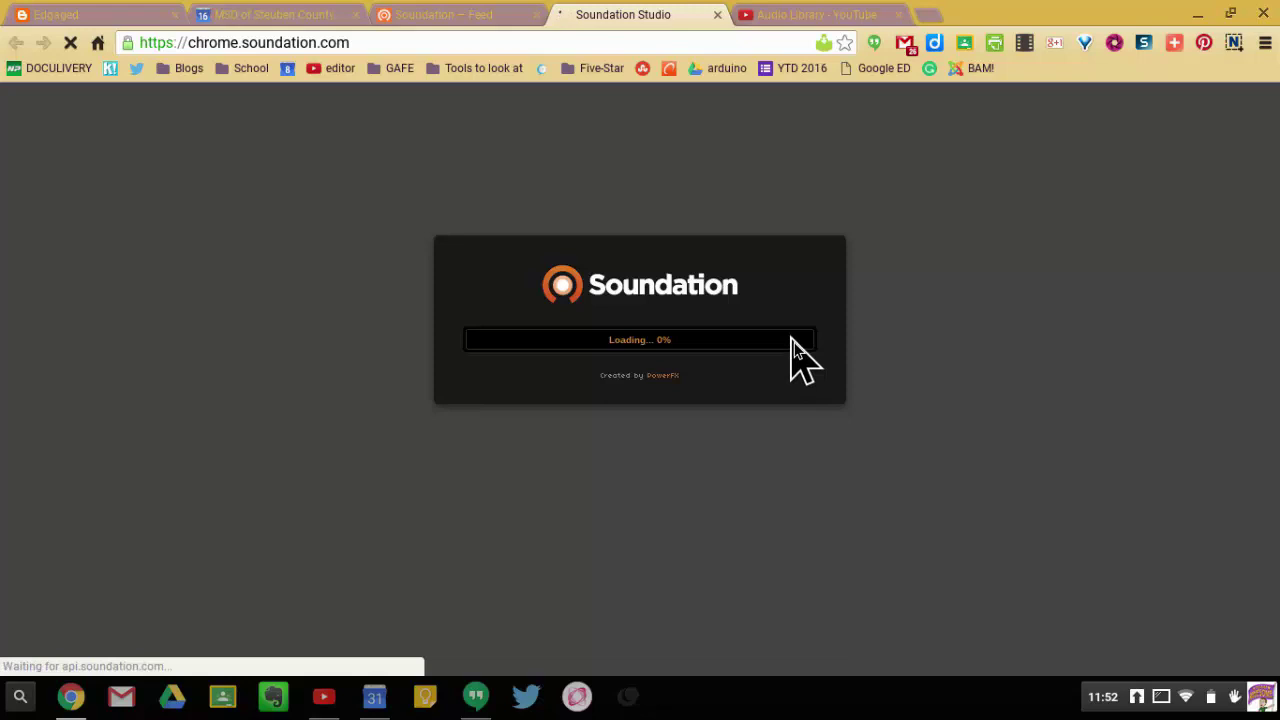
{"action": "left_click", "coordinate": [815, 20]}
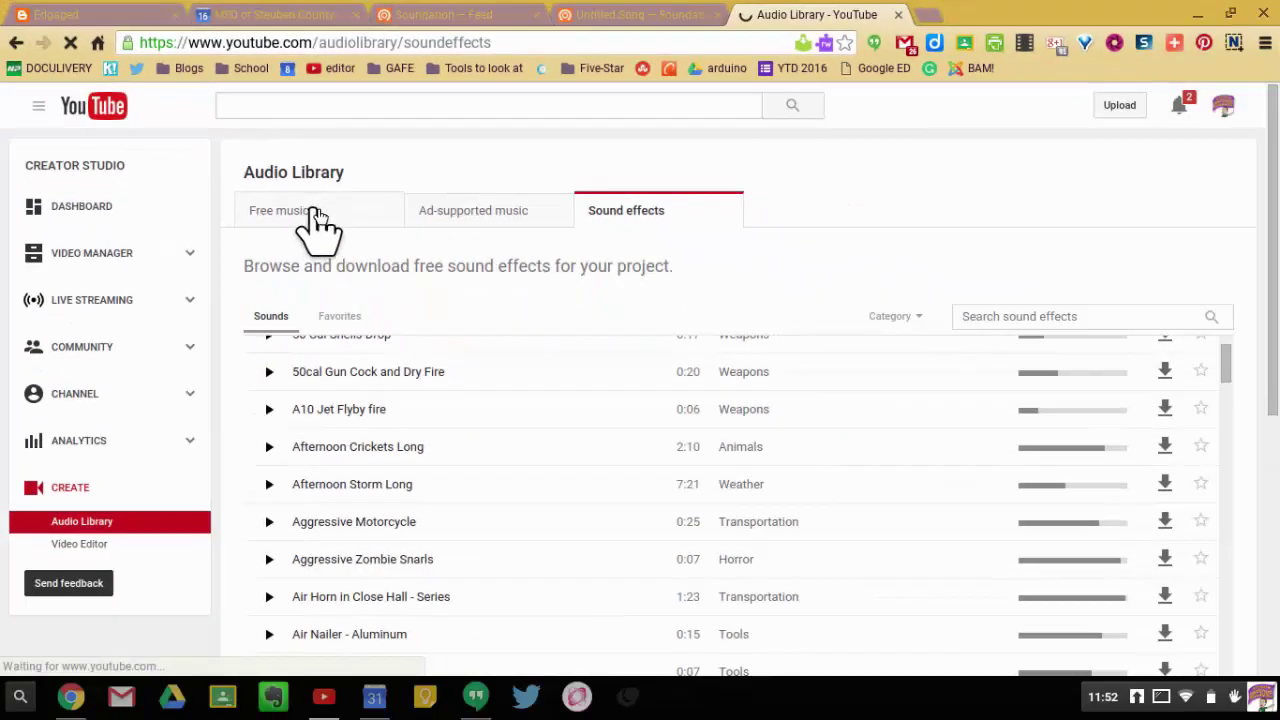
Browse the Audio Library's Free music and Sound effects lists, then return to the Untitled Song studio
{"action": "left_click", "coordinate": [455, 565]}
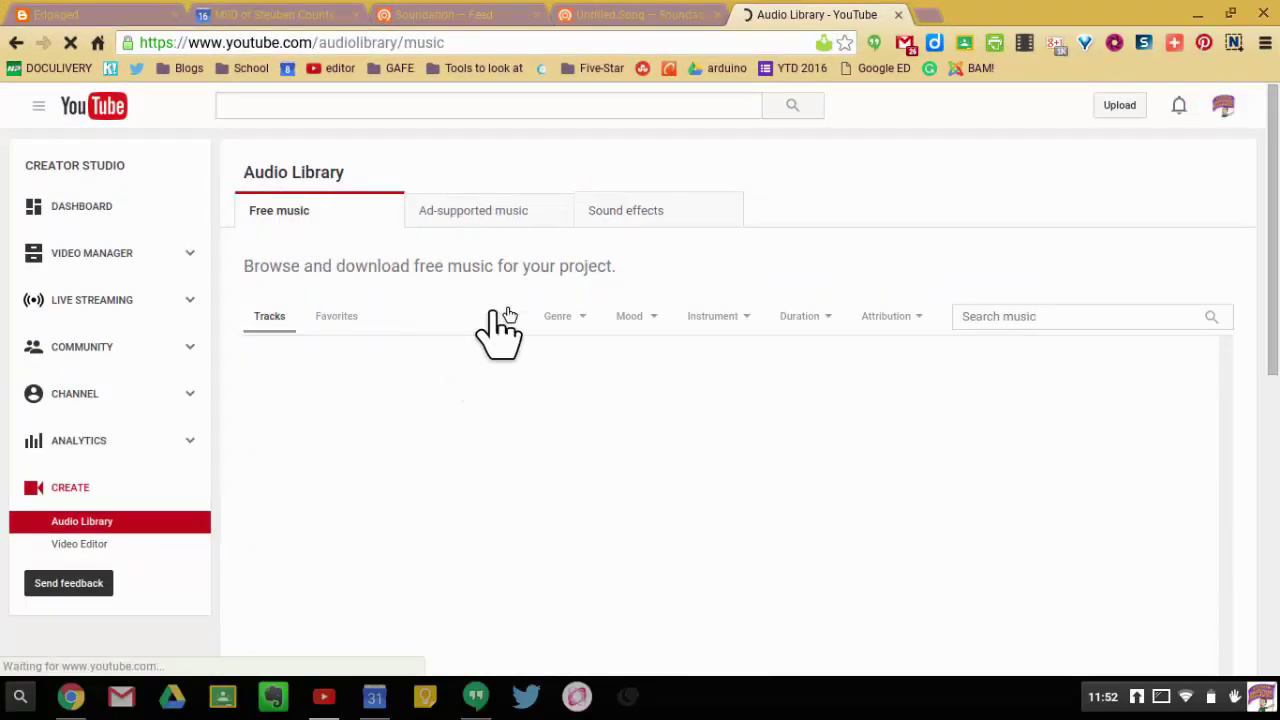
{"action": "left_click", "coordinate": [623, 211]}
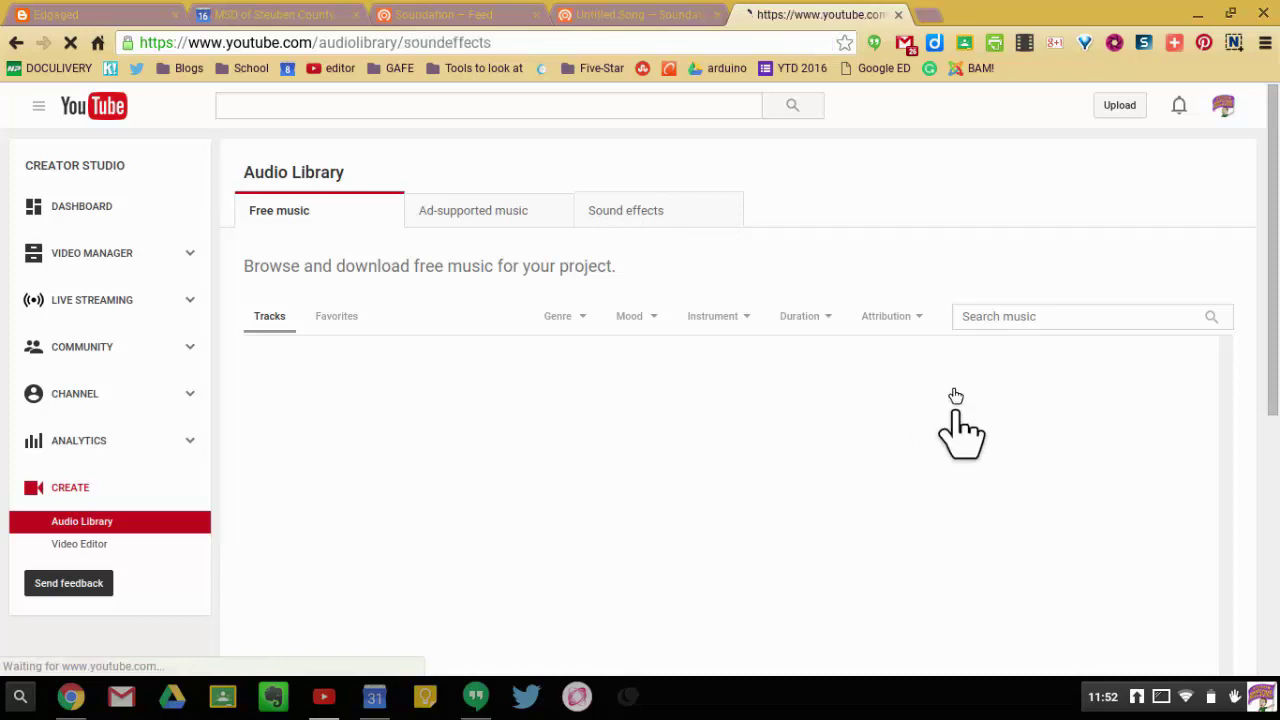
{"action": "left_click", "coordinate": [630, 18]}
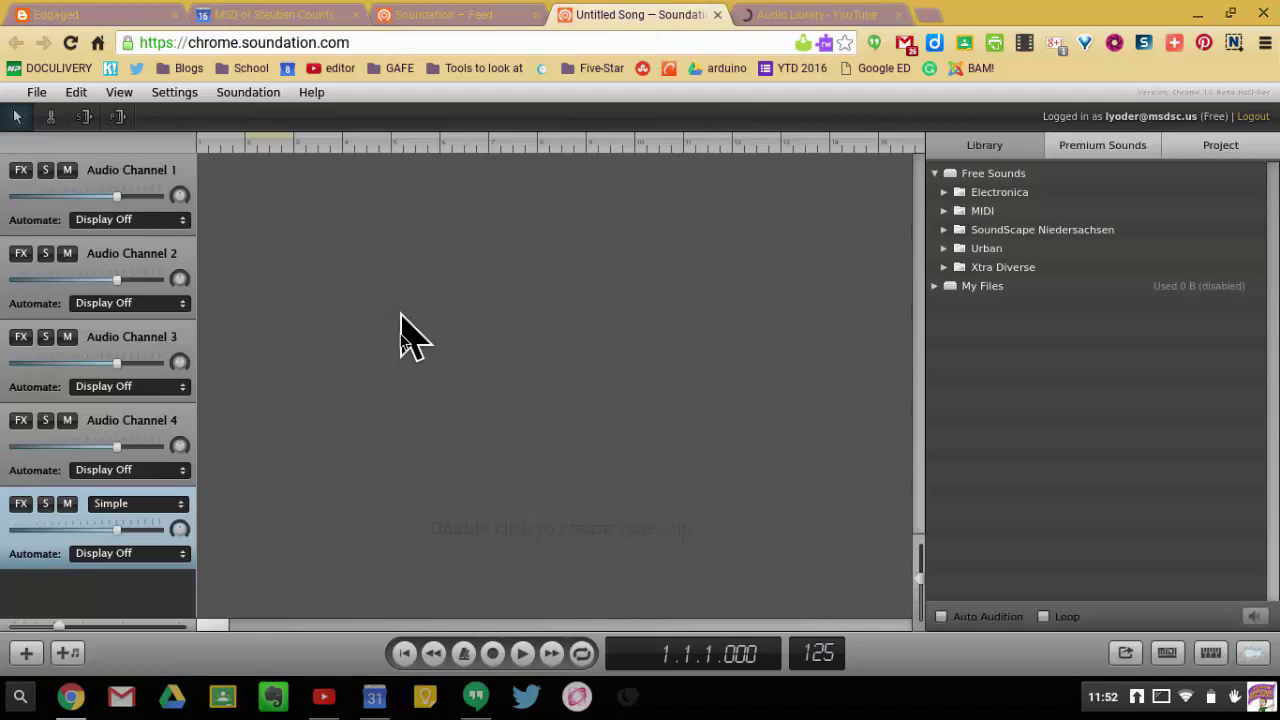
Delete Audio Channels 2, 3 and 4, keeping Audio Channel 1
{"action": "left_click", "coordinate": [94, 174]}
{"action": "left_click", "coordinate": [63, 279]}
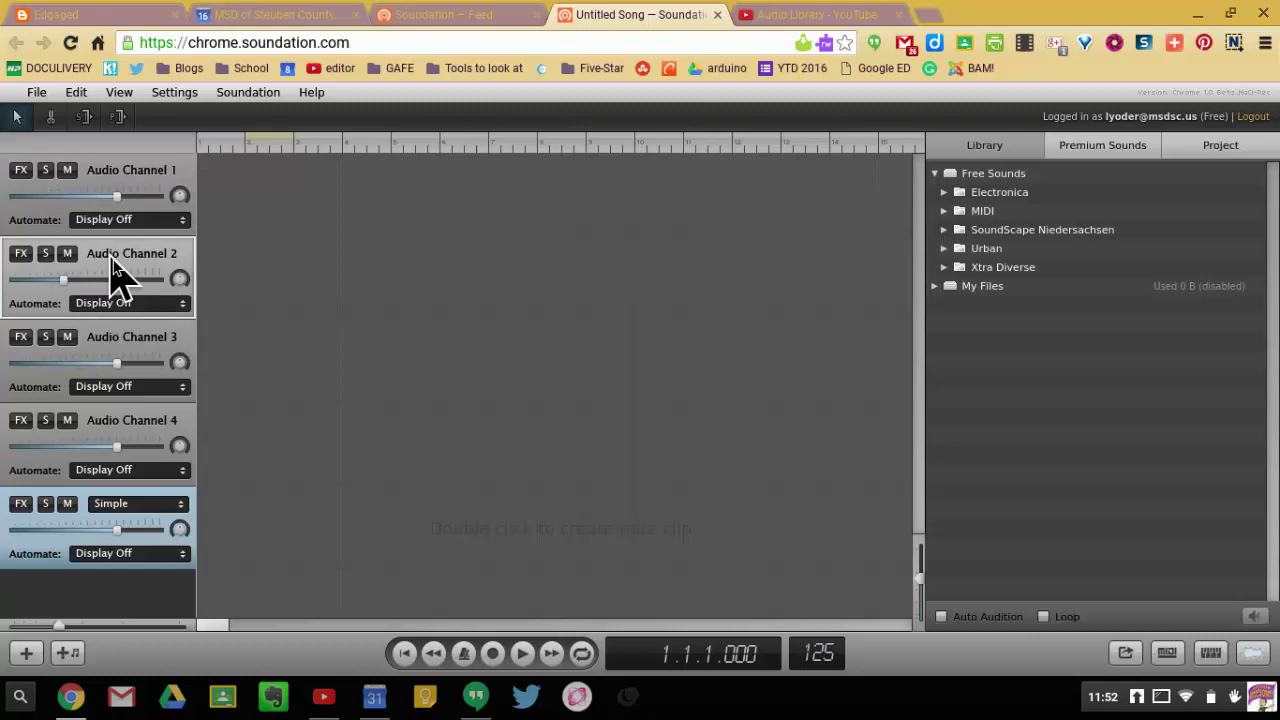
{"action": "key", "text": "Delete"}
{"action": "left_click", "coordinate": [120, 297]}
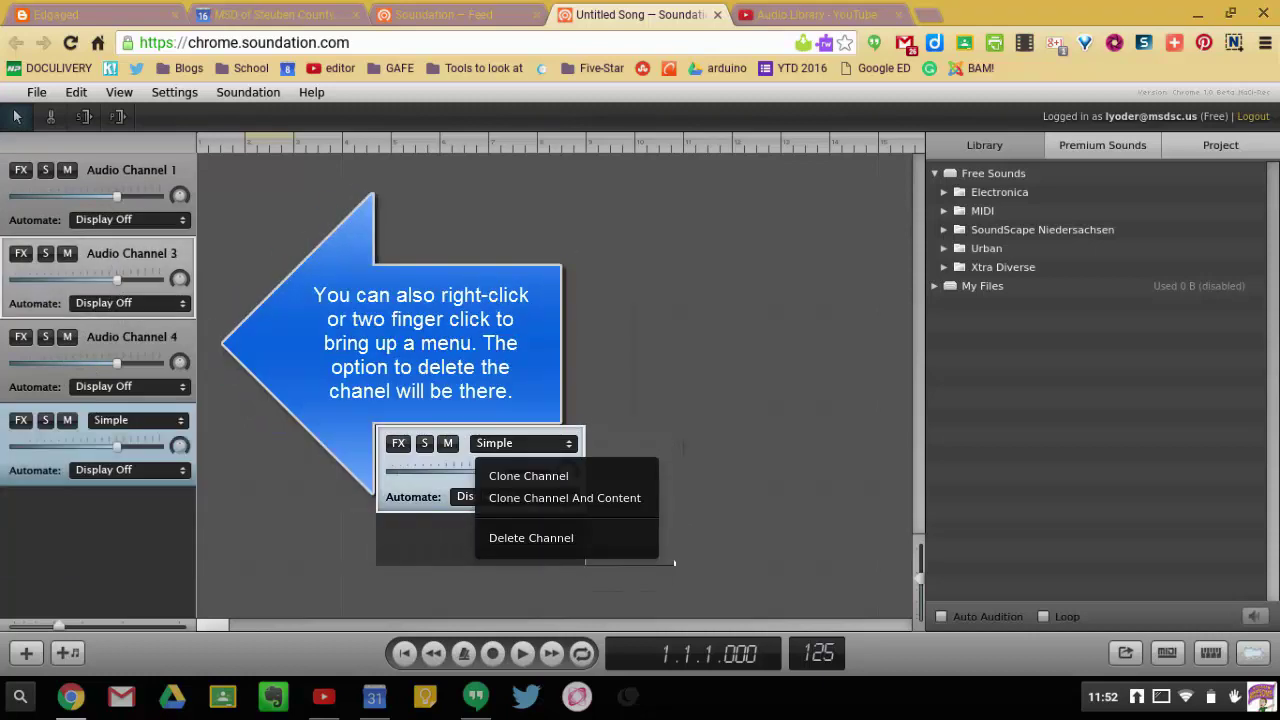
{"action": "key", "text": "Delete"}
{"action": "left_click", "coordinate": [128, 272]}
{"action": "key", "text": "Delete"}
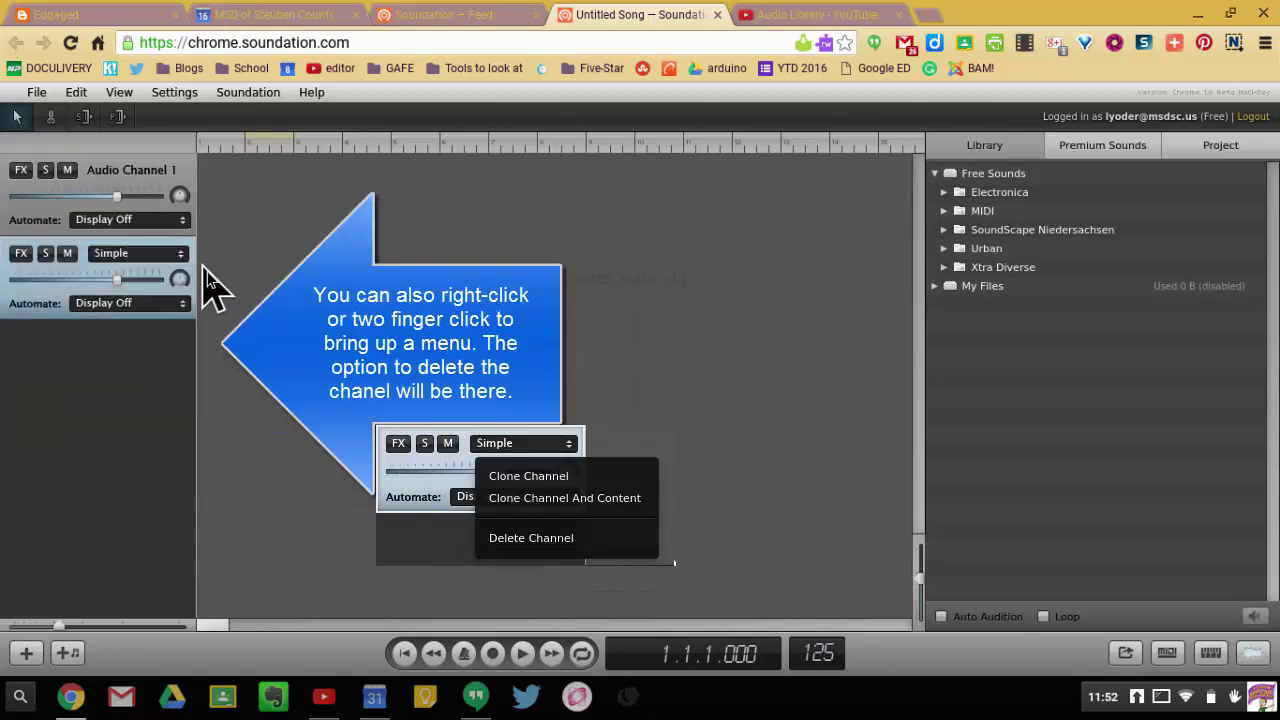
Add a new Audio Channel 2 and place it above the Simple instrument channel
{"action": "left_click", "coordinate": [26, 653]}
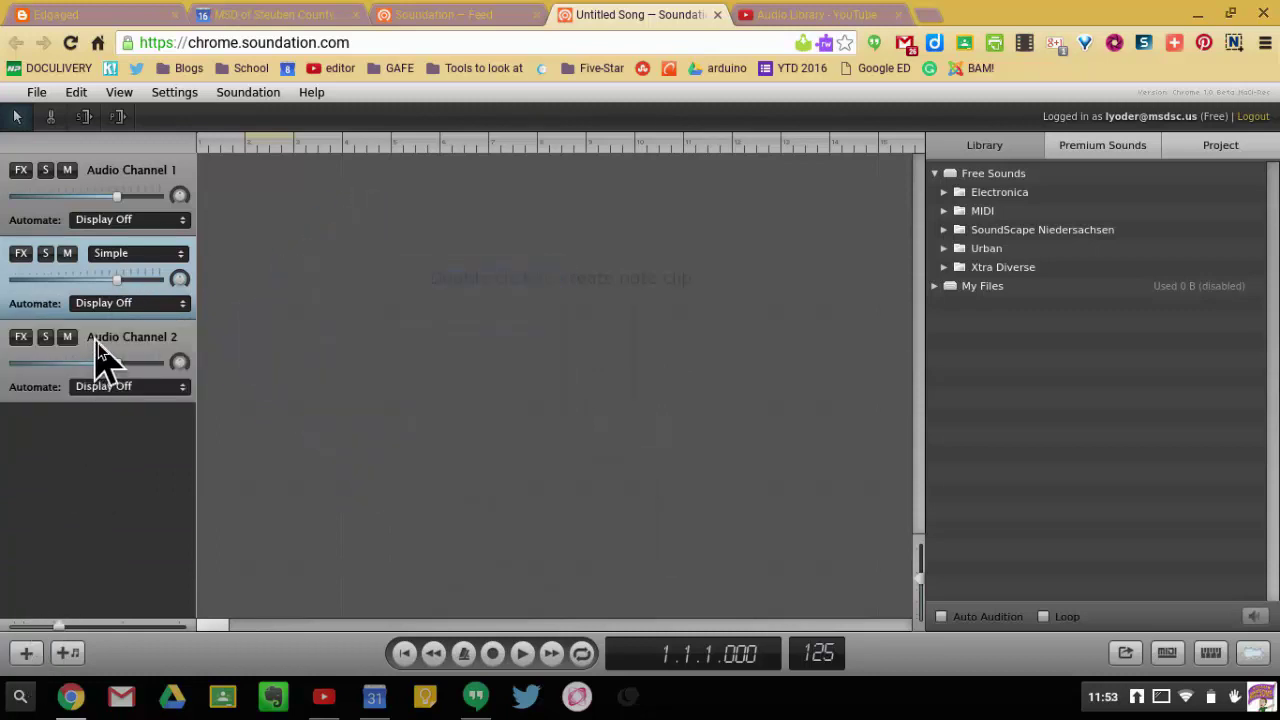
{"action": "left_click_drag", "start_coordinate": [100, 350], "coordinate": [96, 275]}
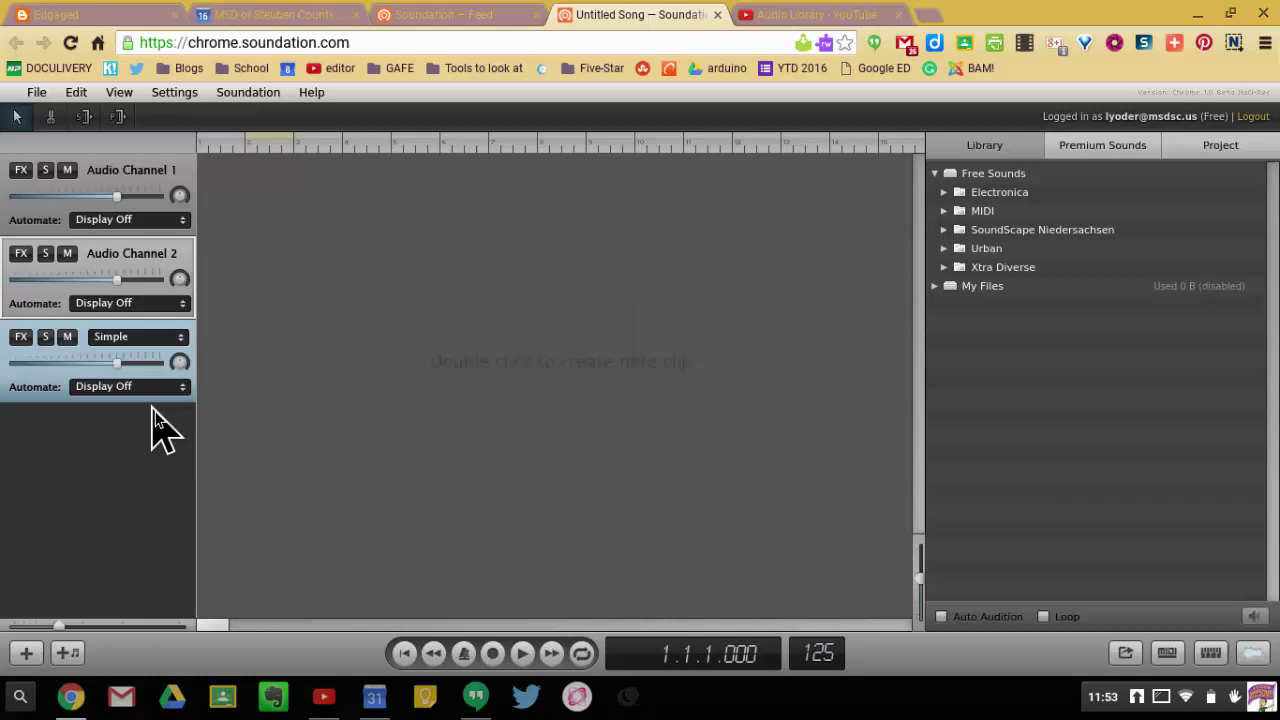
{"action": "left_click", "coordinate": [12, 366]}
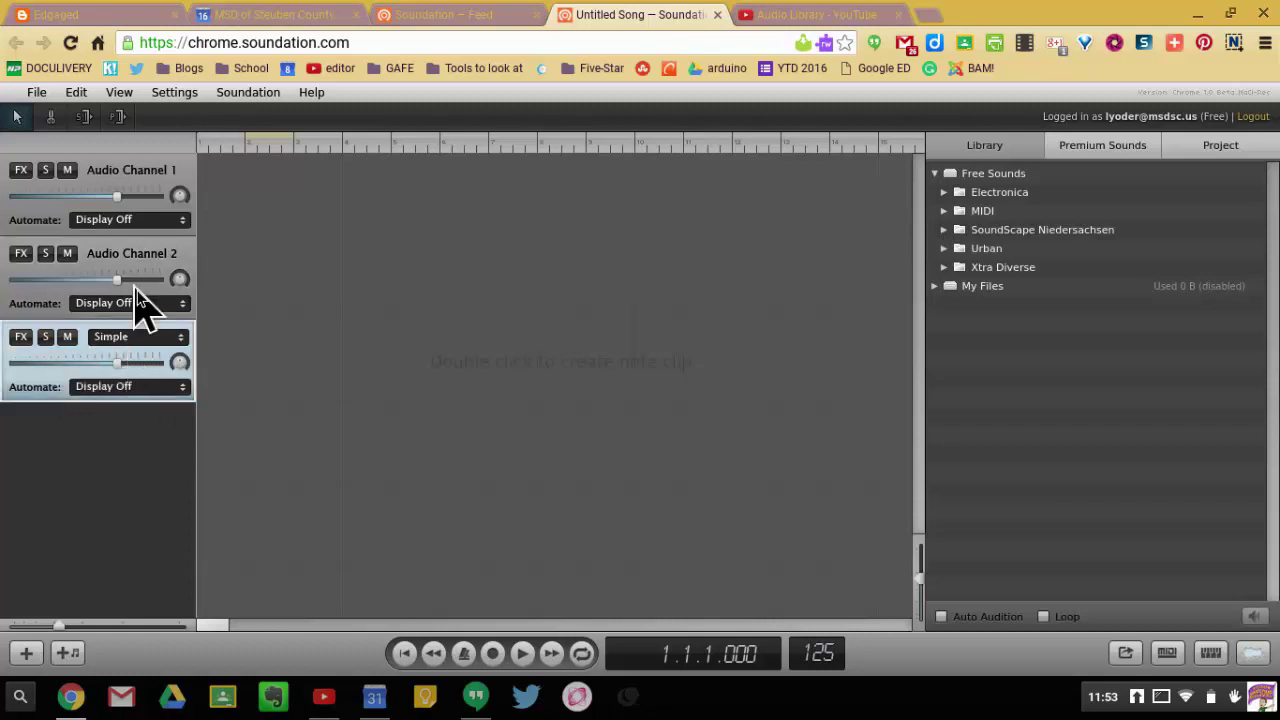
{"action": "left_click", "coordinate": [110, 195]}
{"action": "left_click", "coordinate": [106, 260]}
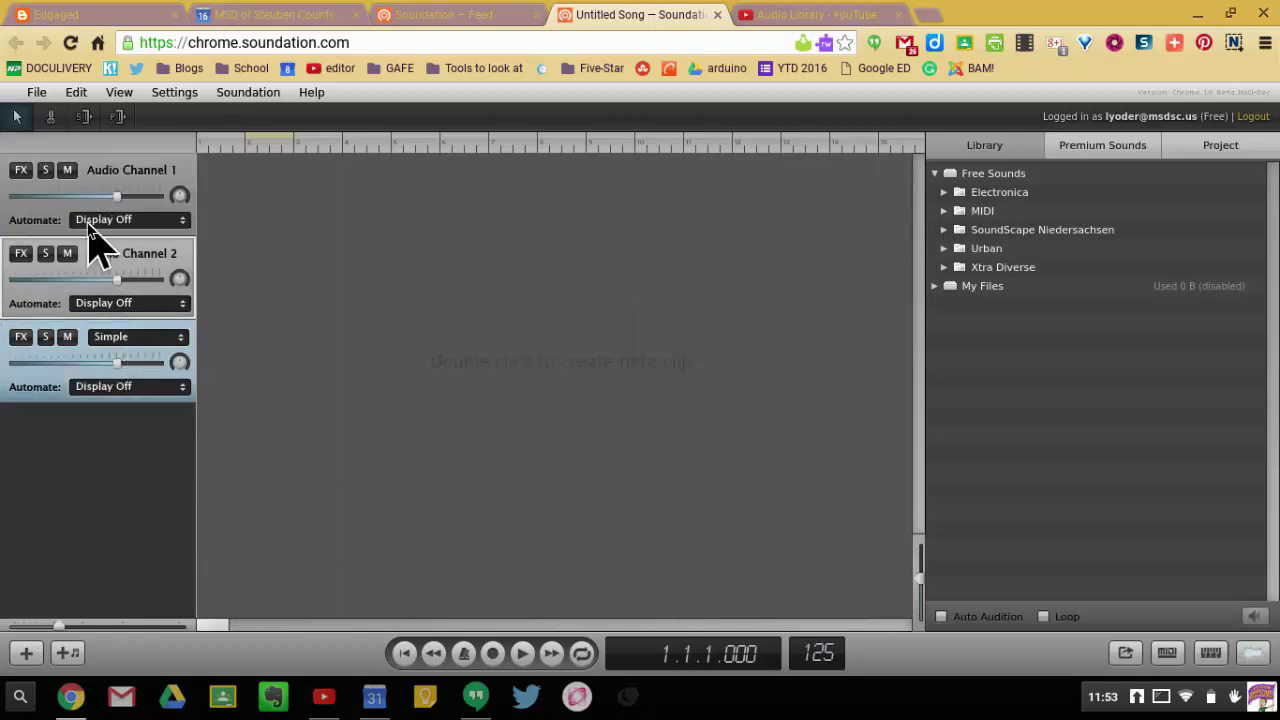
Import A10_Jet_Flyby_fire.mp3 and Sugar_Zone.mp3 from Downloads via File > Import Audio File
{"action": "left_click", "coordinate": [36, 92]}
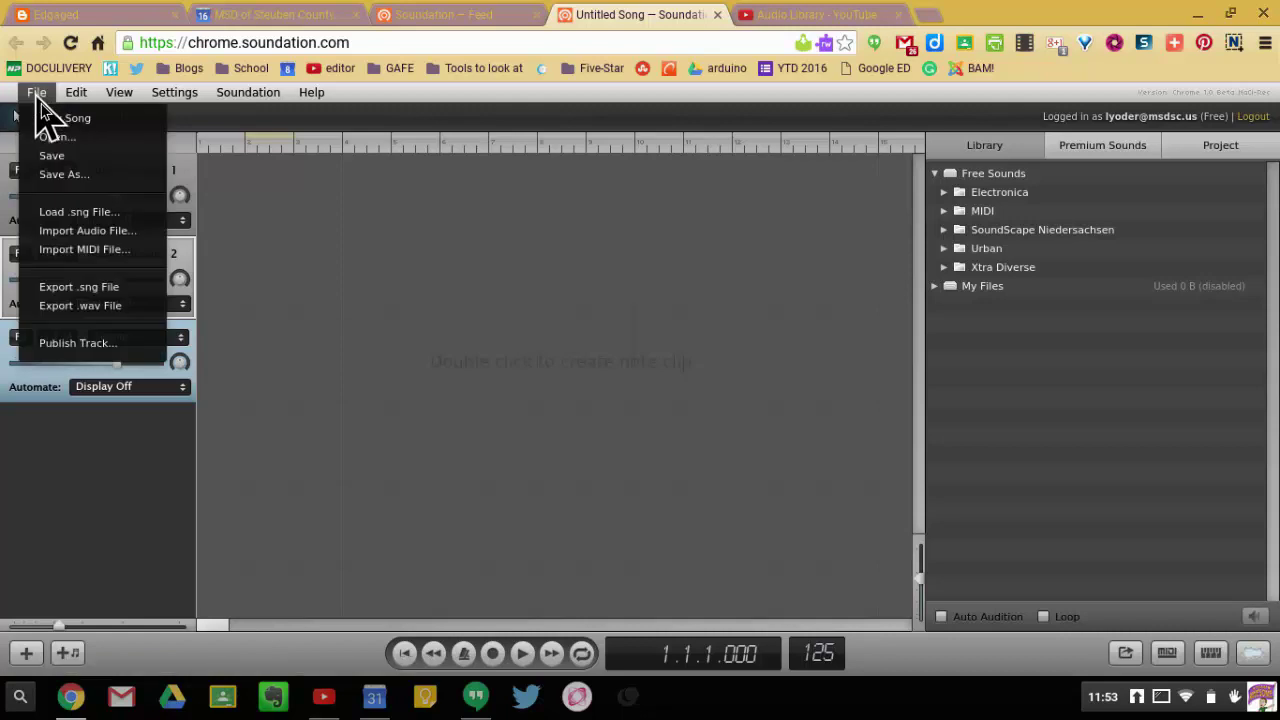
{"action": "left_click", "coordinate": [124, 235]}
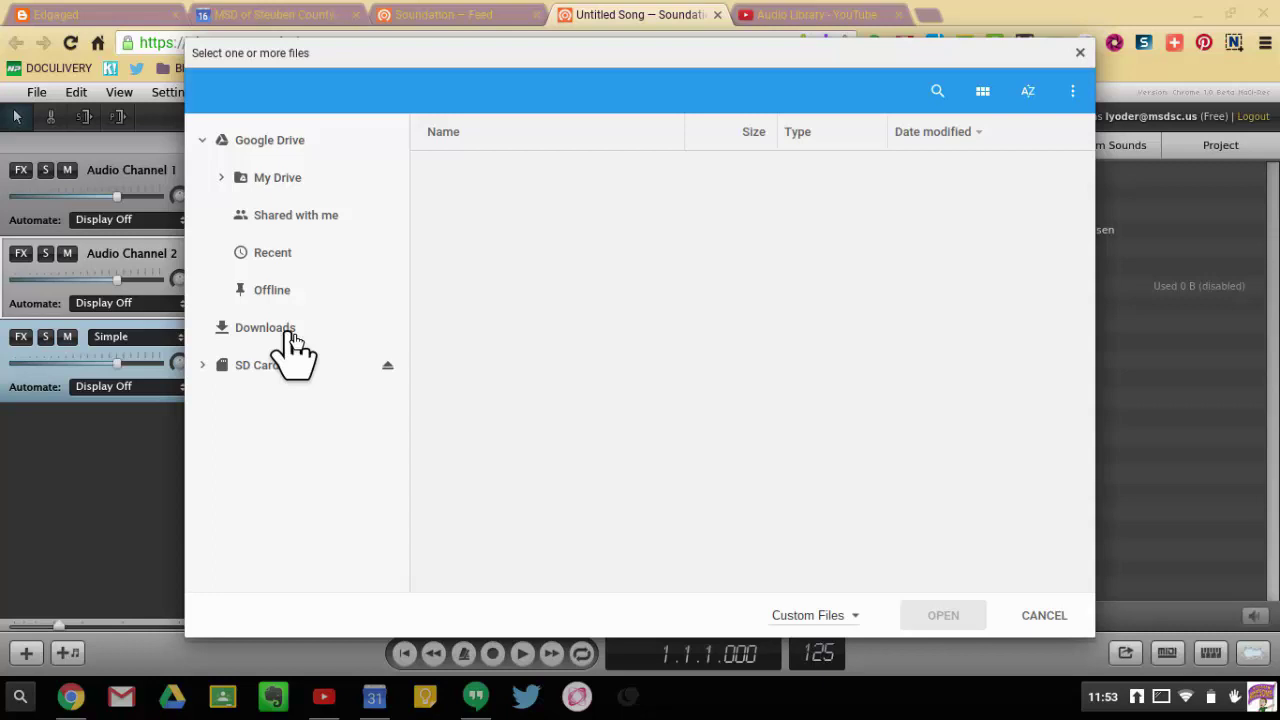
{"action": "left_click", "coordinate": [265, 328]}
{"action": "left_click", "coordinate": [505, 250]}
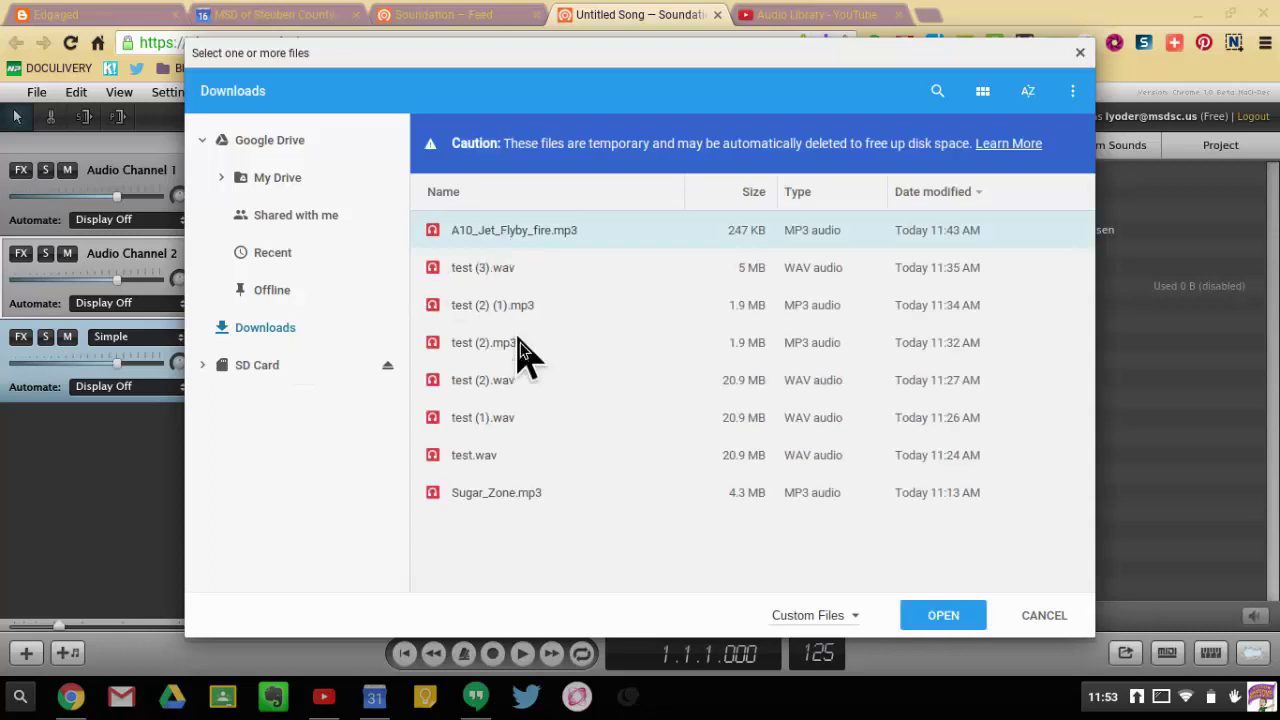
{"action": "left_click", "coordinate": [477, 505], "text": "ctrl"}
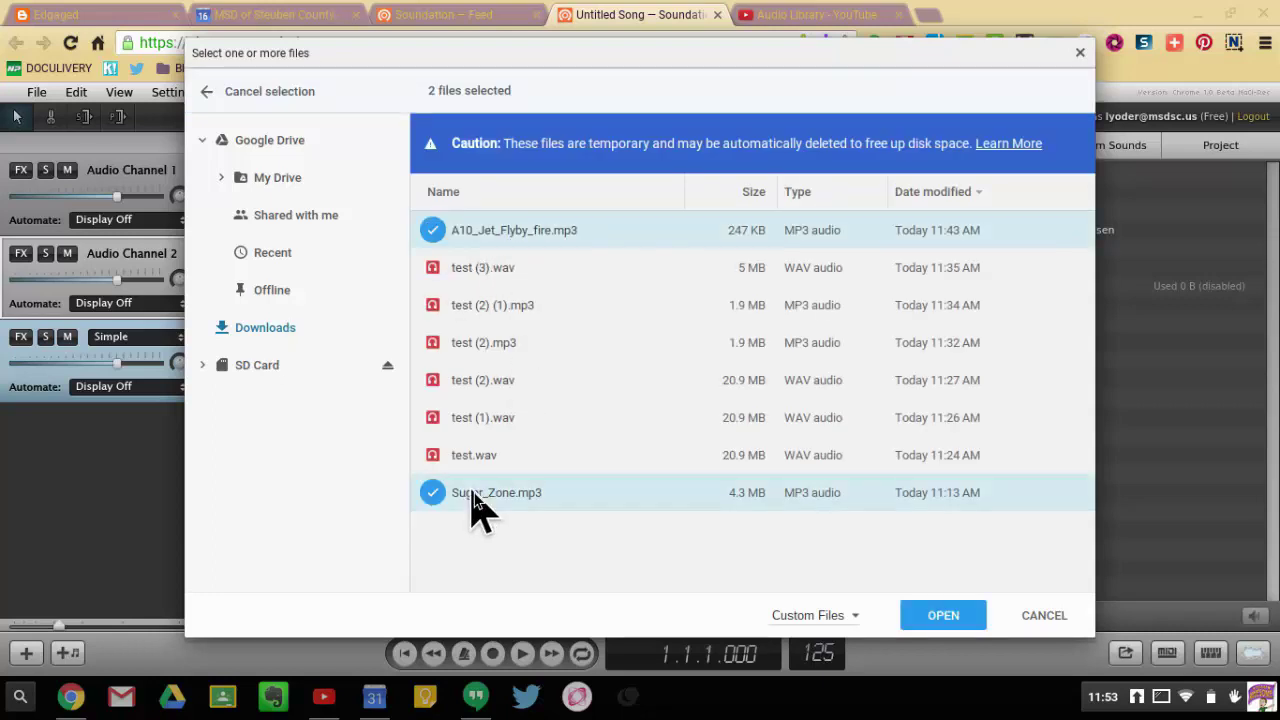
{"action": "left_click", "coordinate": [935, 615]}
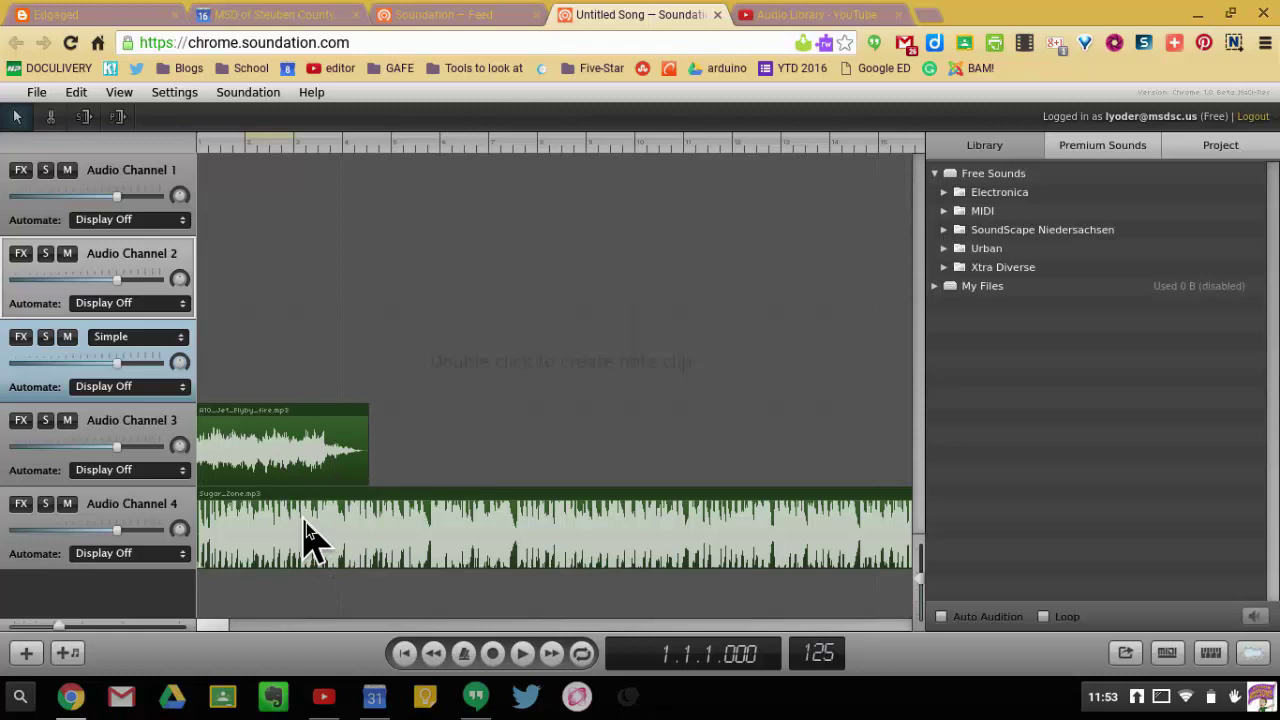
Delete the Simple instrument channel and the empty Audio Channel 2
{"action": "left_click", "coordinate": [140, 340]}
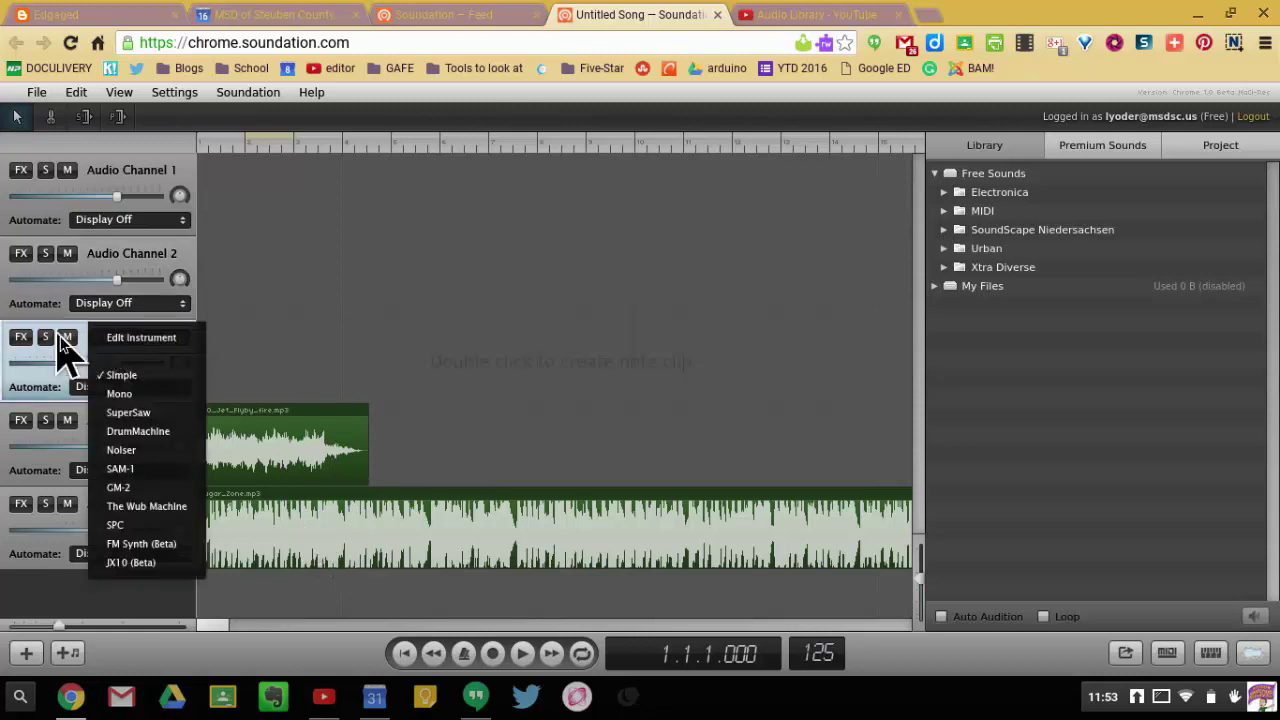
{"action": "left_click", "coordinate": [15, 365]}
{"action": "key", "text": "Delete"}
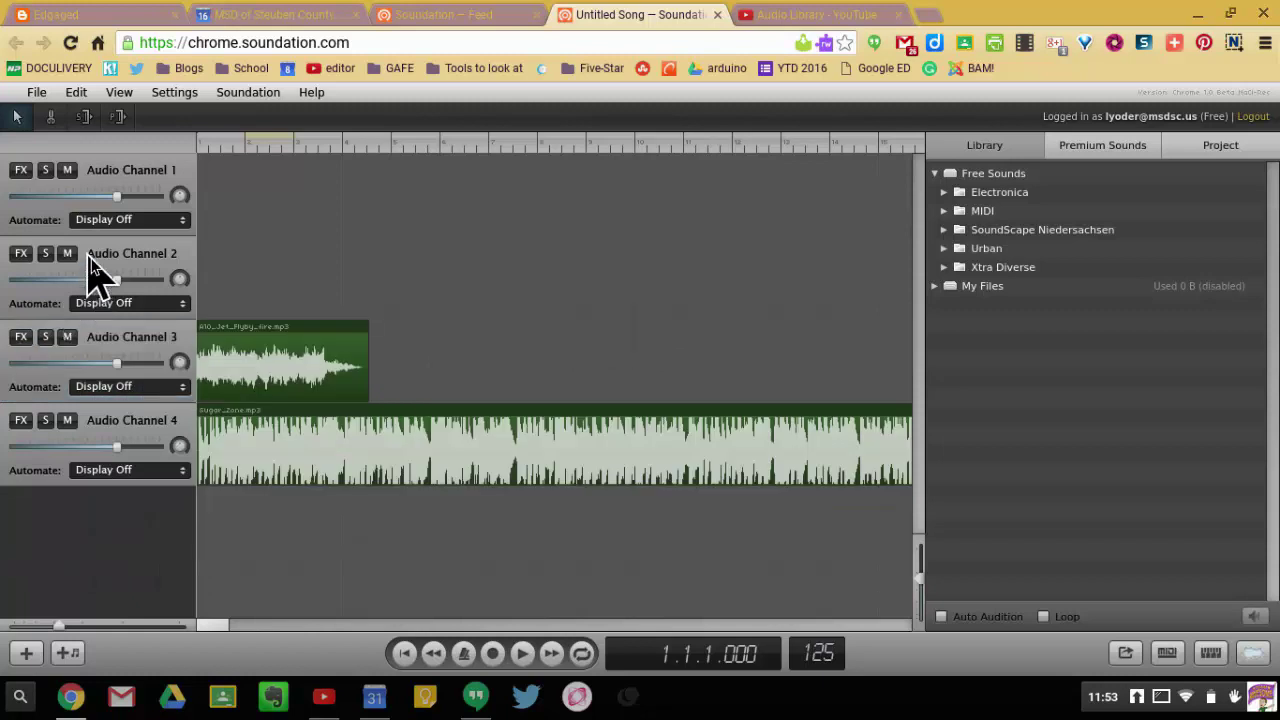
{"action": "left_click", "coordinate": [90, 265]}
{"action": "key", "text": "Delete"}
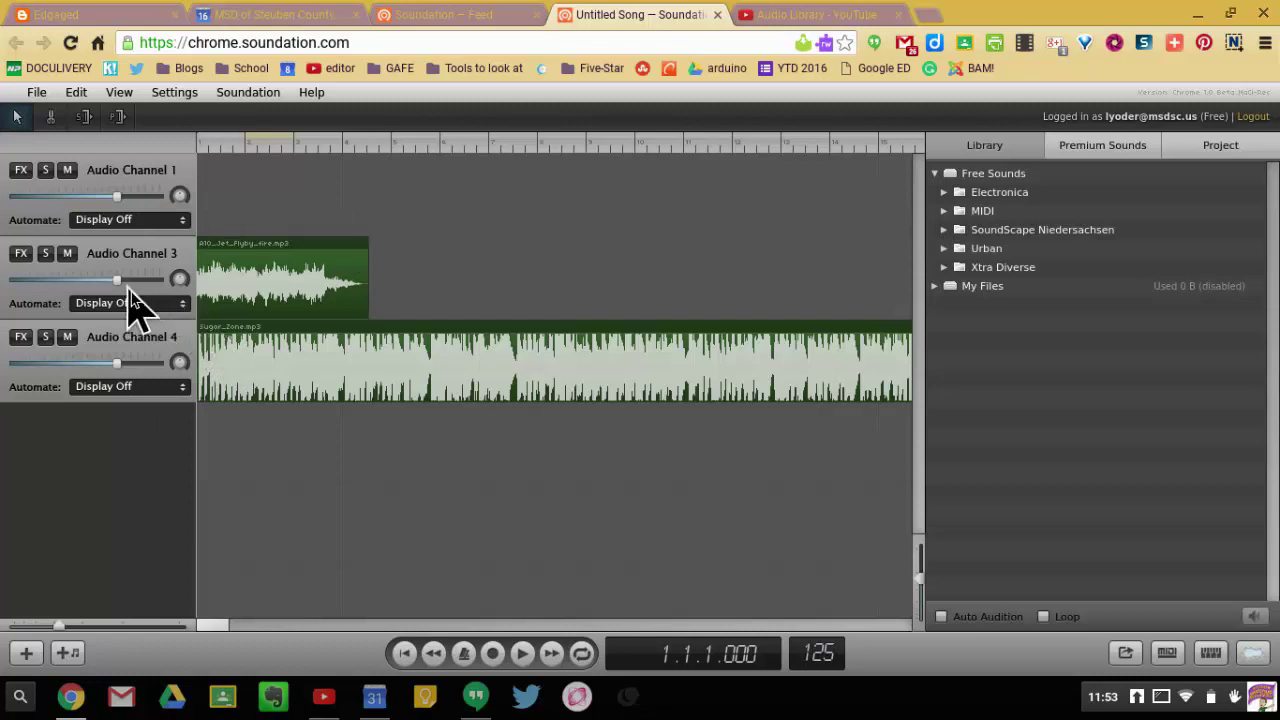
Turn Audio Channels 3 and 4 volume fully down and select Audio Channel 1
{"action": "left_click_drag", "start_coordinate": [117, 280], "coordinate": [9, 297]}
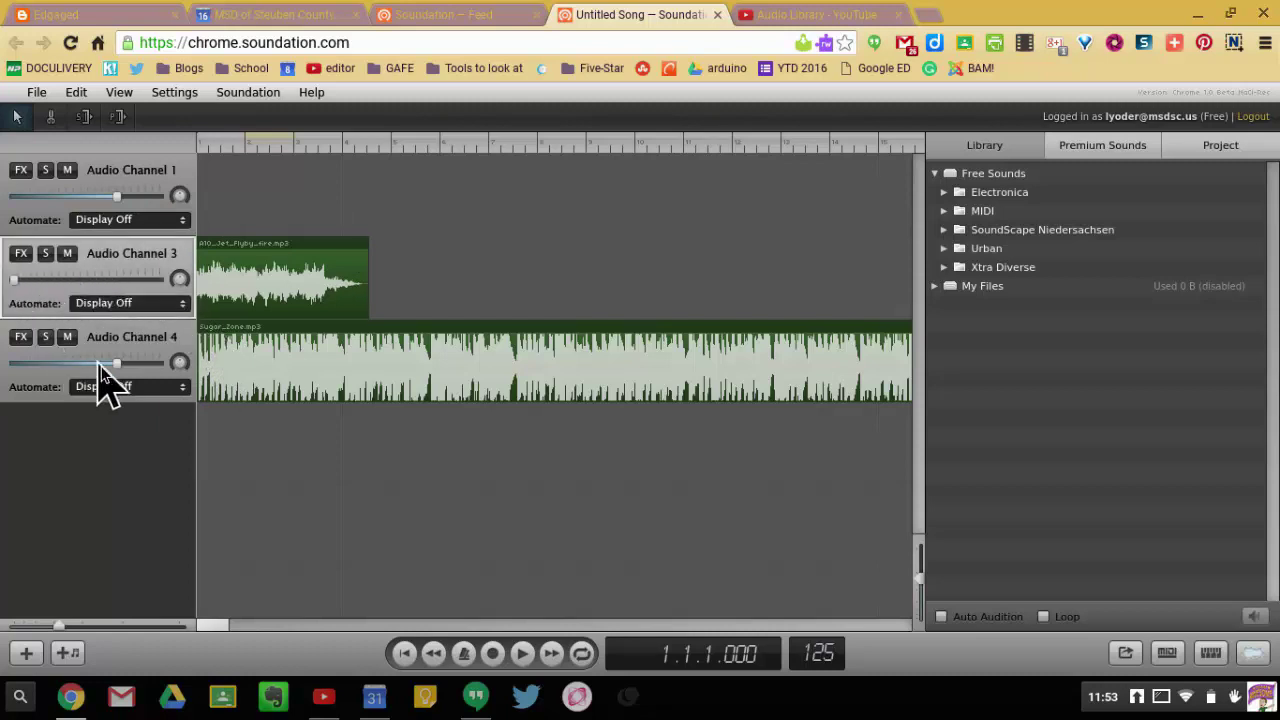
{"action": "left_click_drag", "start_coordinate": [117, 364], "coordinate": [4, 386]}
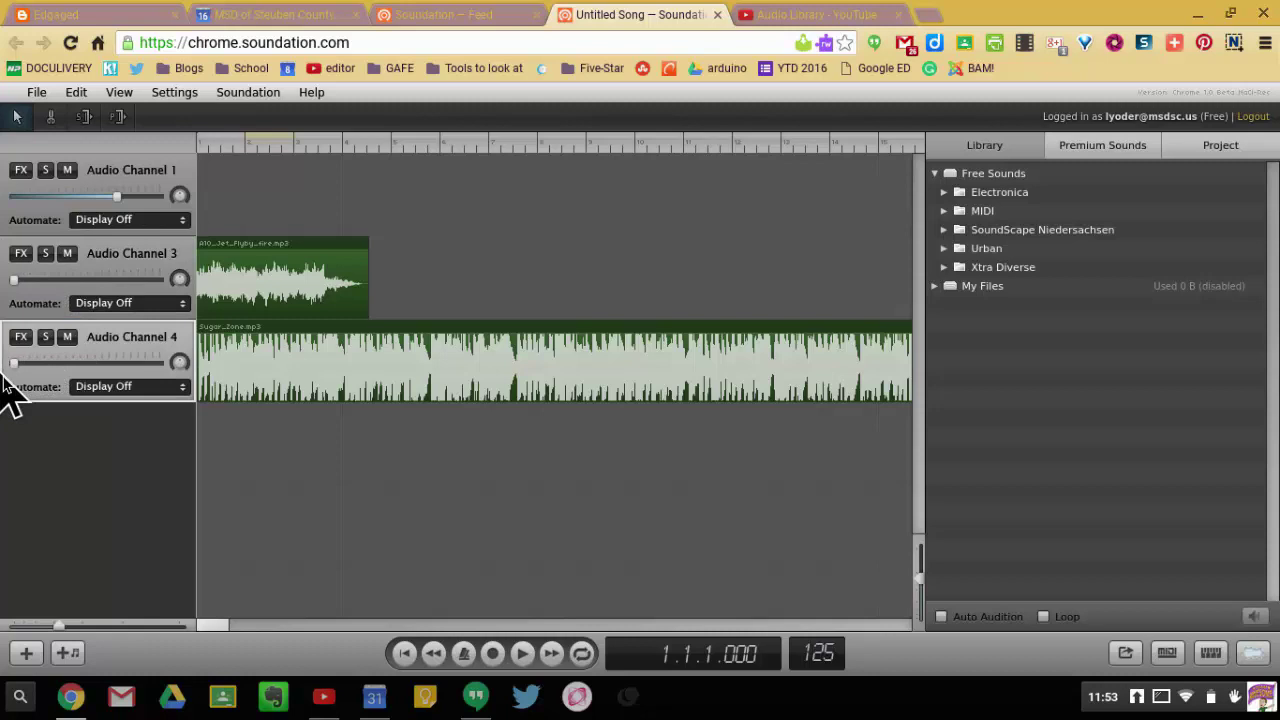
{"action": "left_click", "coordinate": [110, 183]}
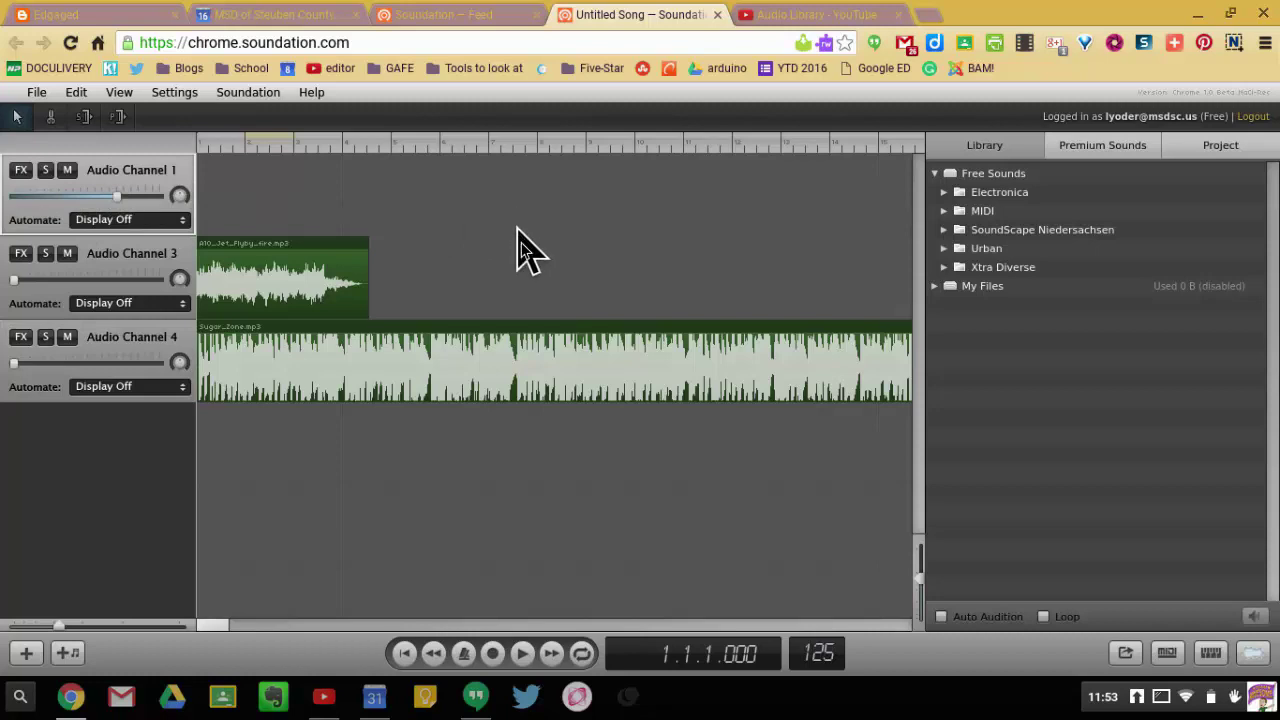
Record about ten seconds of voice onto Audio Channel 1, then stop recording
{"action": "left_click", "coordinate": [494, 655]}
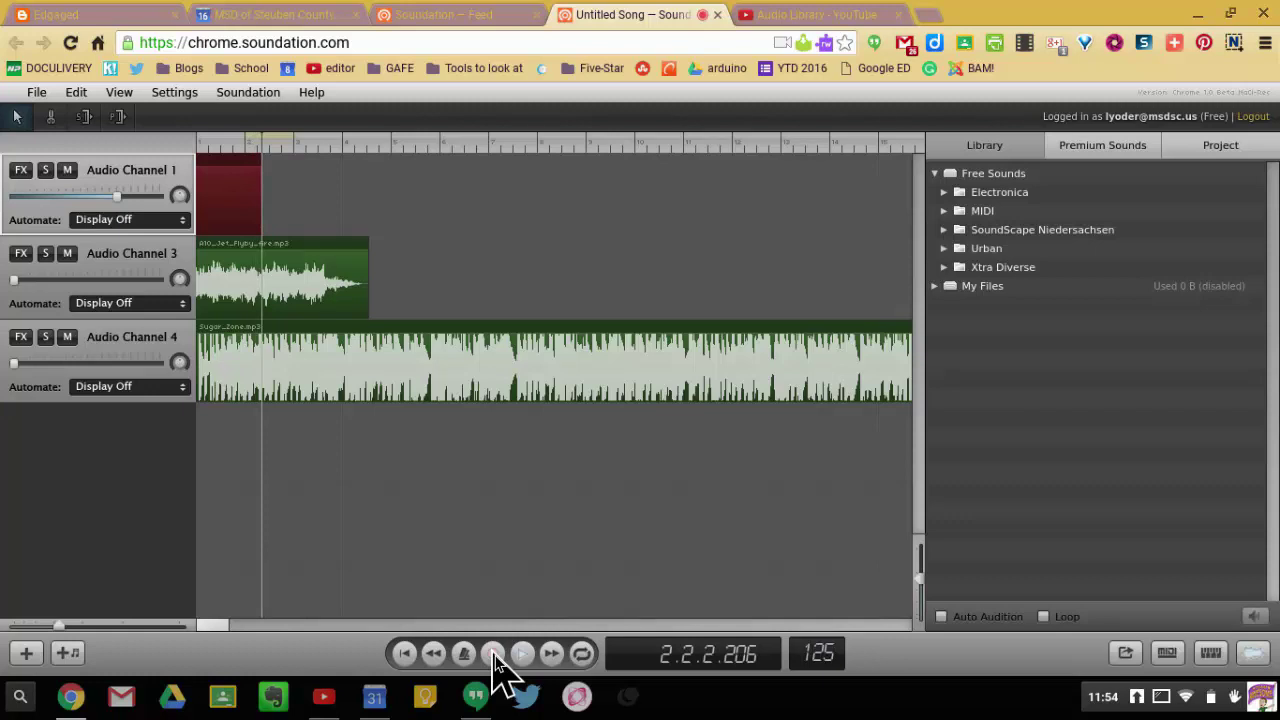
{"action": "left_click", "coordinate": [494, 655]}
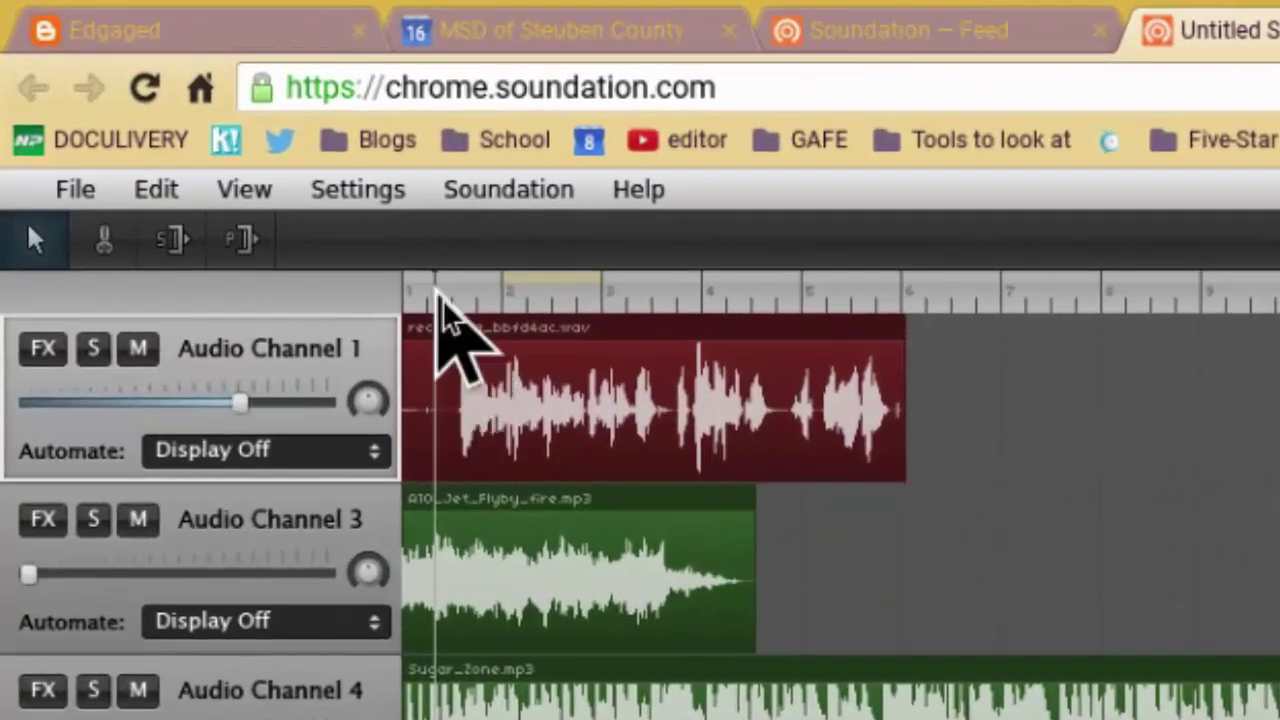
Split the voice clip just after its start and delete the short lead-in piece
{"action": "left_click", "coordinate": [438, 360]}
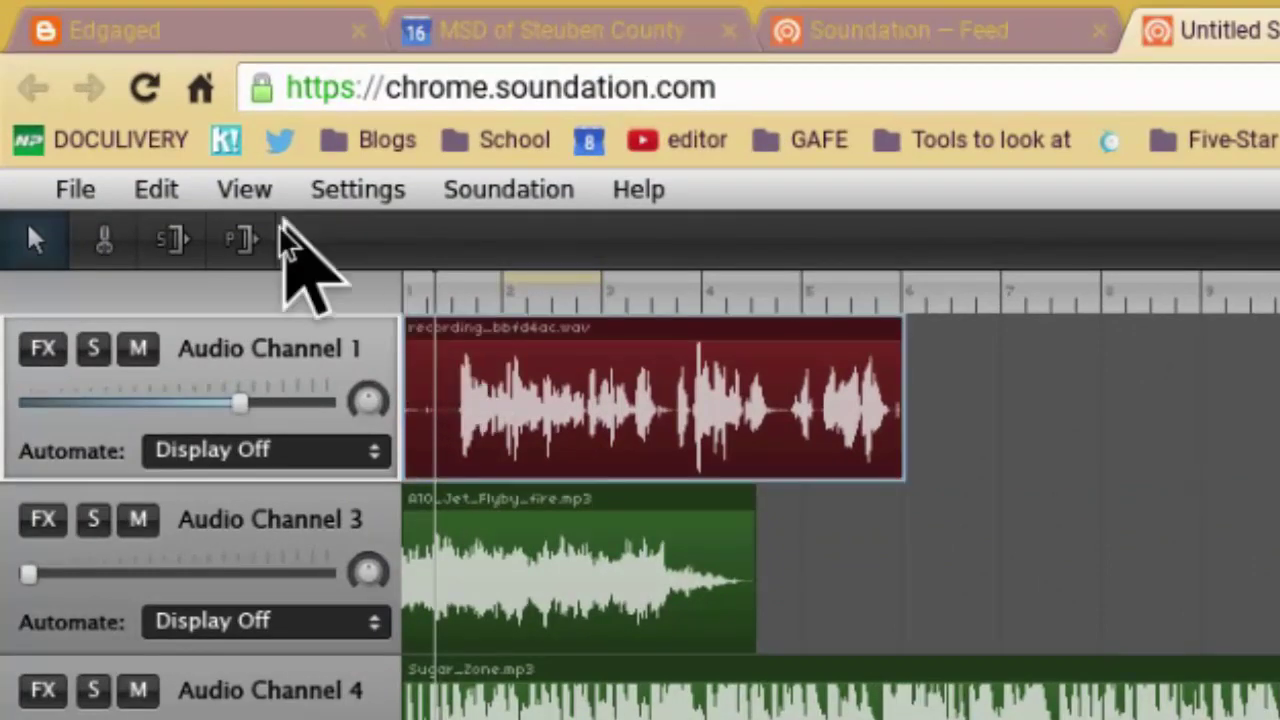
{"action": "left_click", "coordinate": [106, 242]}
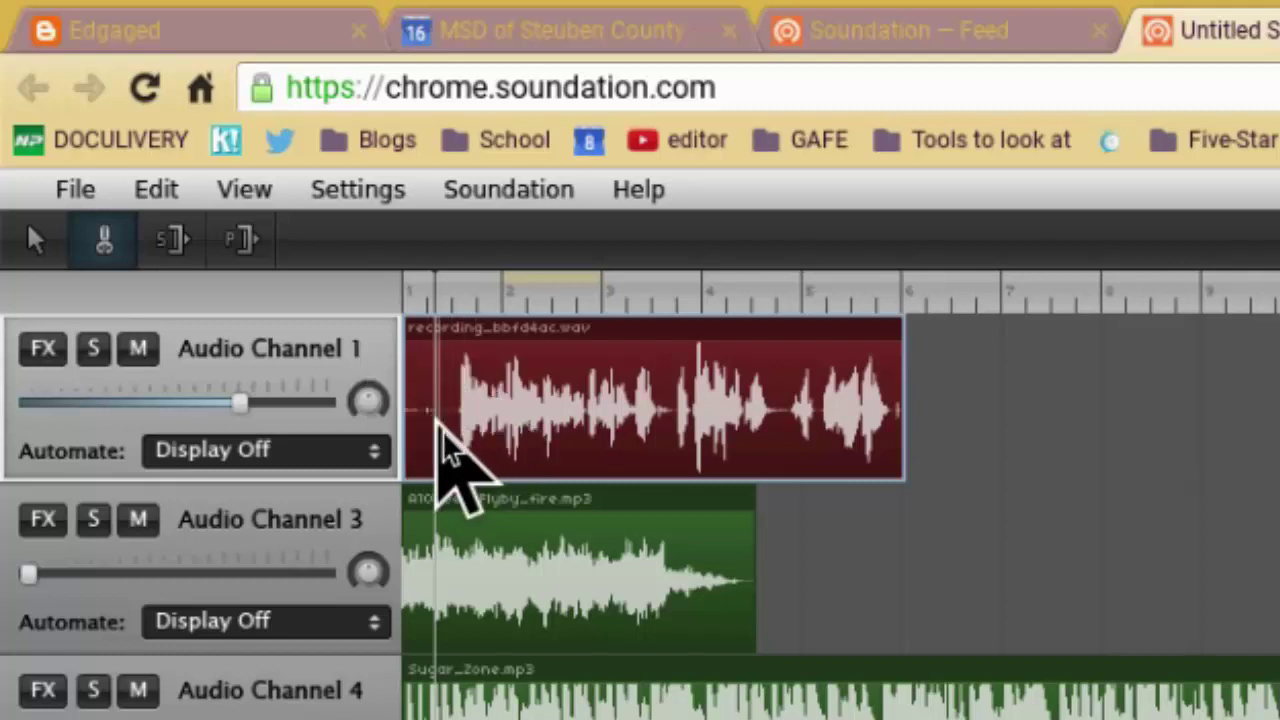
{"action": "left_click", "coordinate": [439, 425]}
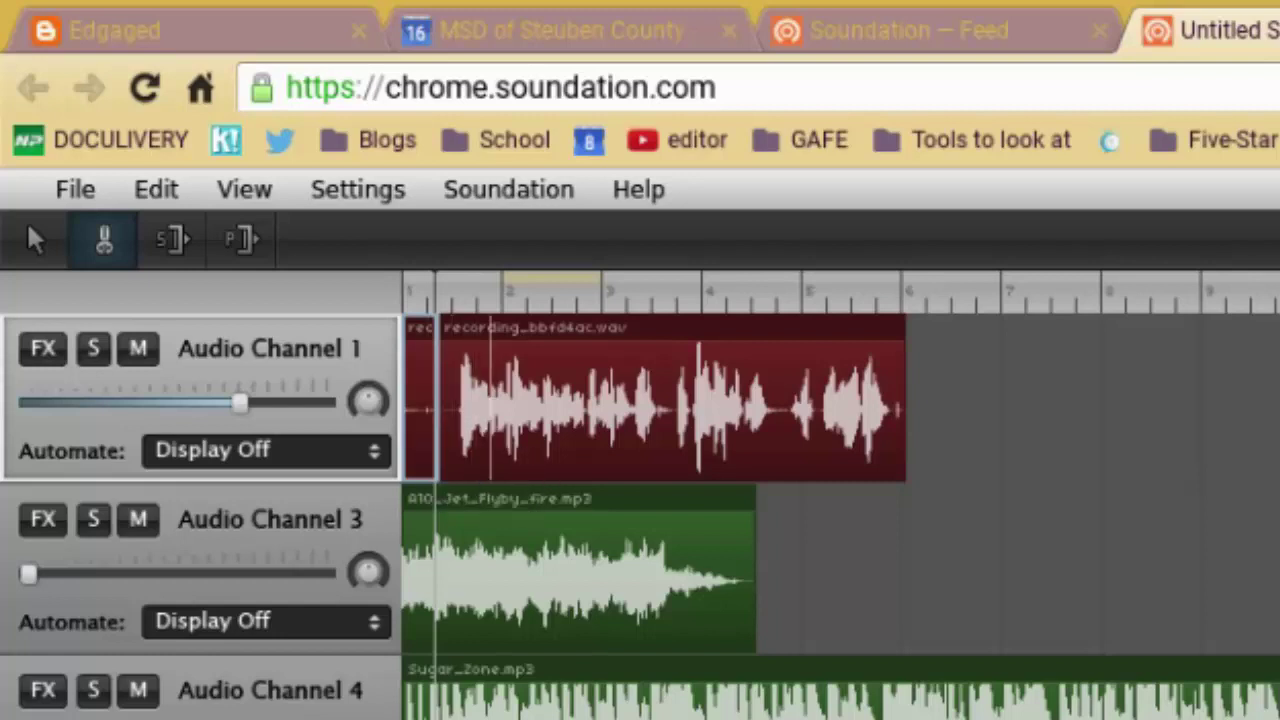
{"action": "key", "text": "Delete"}
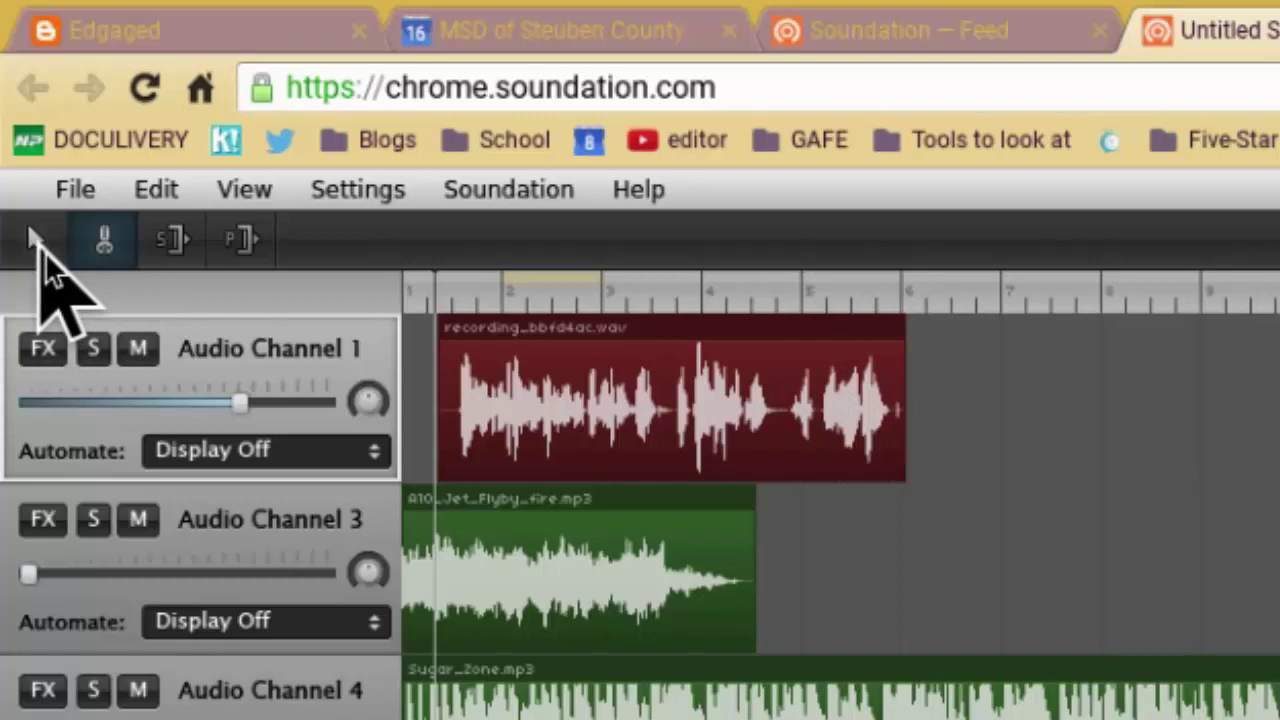
{"action": "left_click", "coordinate": [38, 244]}
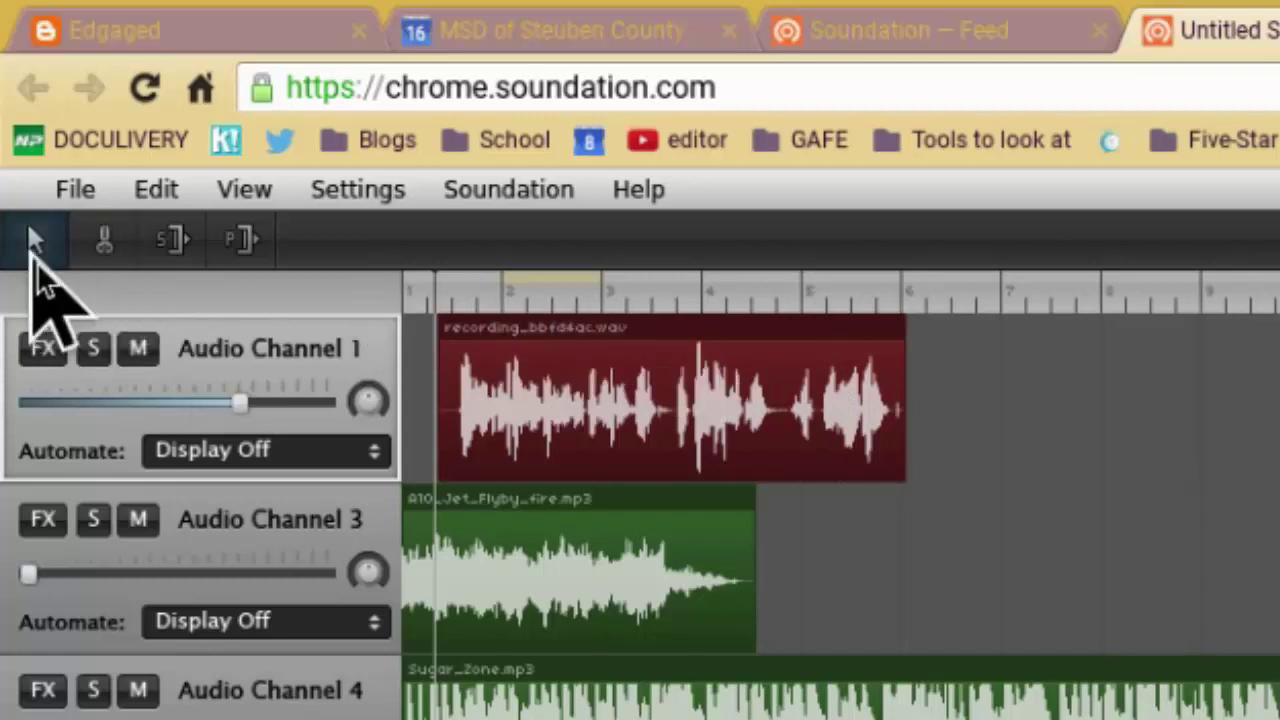
Shift the voice clip and raise the music and sound-effect channel volumes back up
{"action": "left_click_drag", "start_coordinate": [629, 337], "coordinate": [560, 371]}
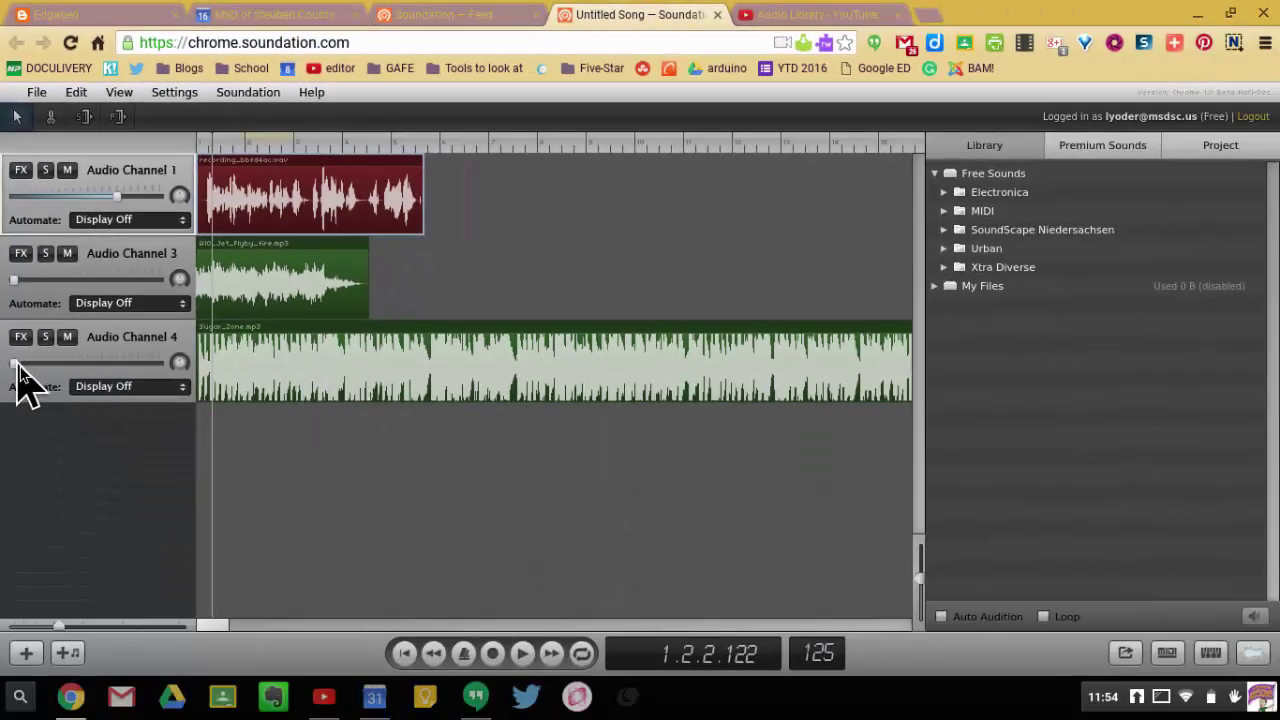
{"action": "left_click_drag", "start_coordinate": [18, 366], "coordinate": [116, 366]}
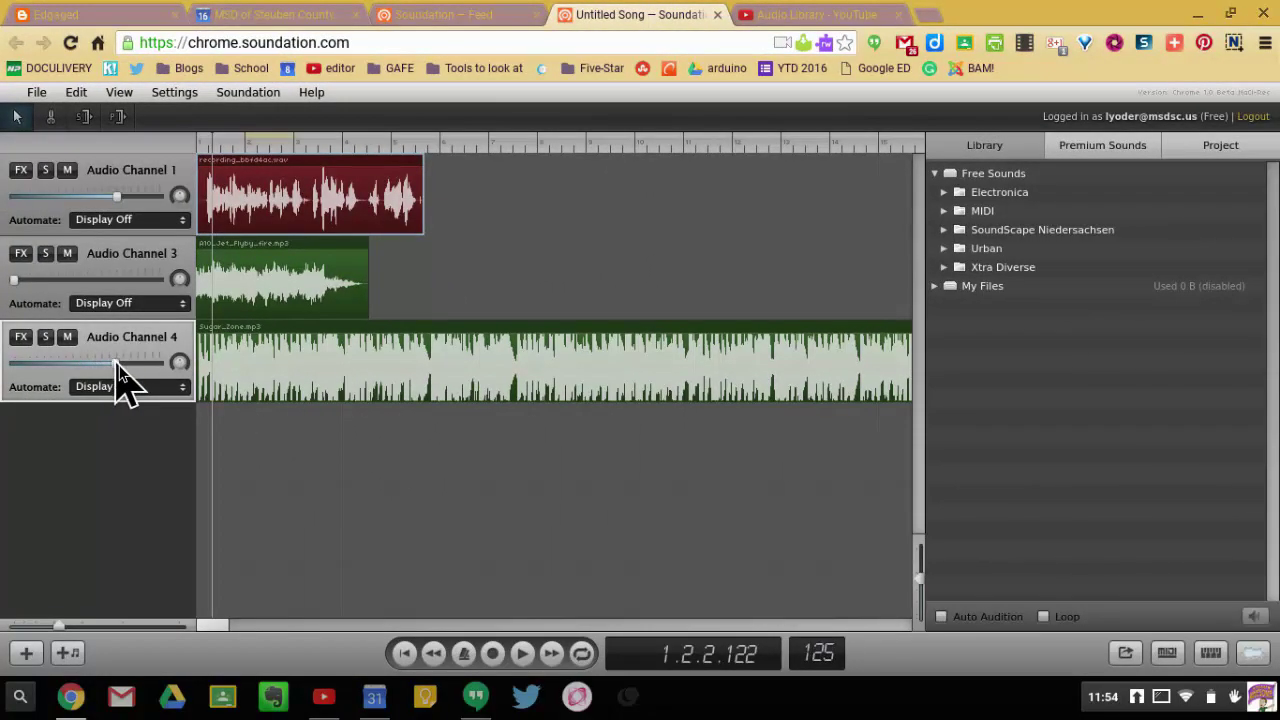
{"action": "left_click", "coordinate": [62, 290]}
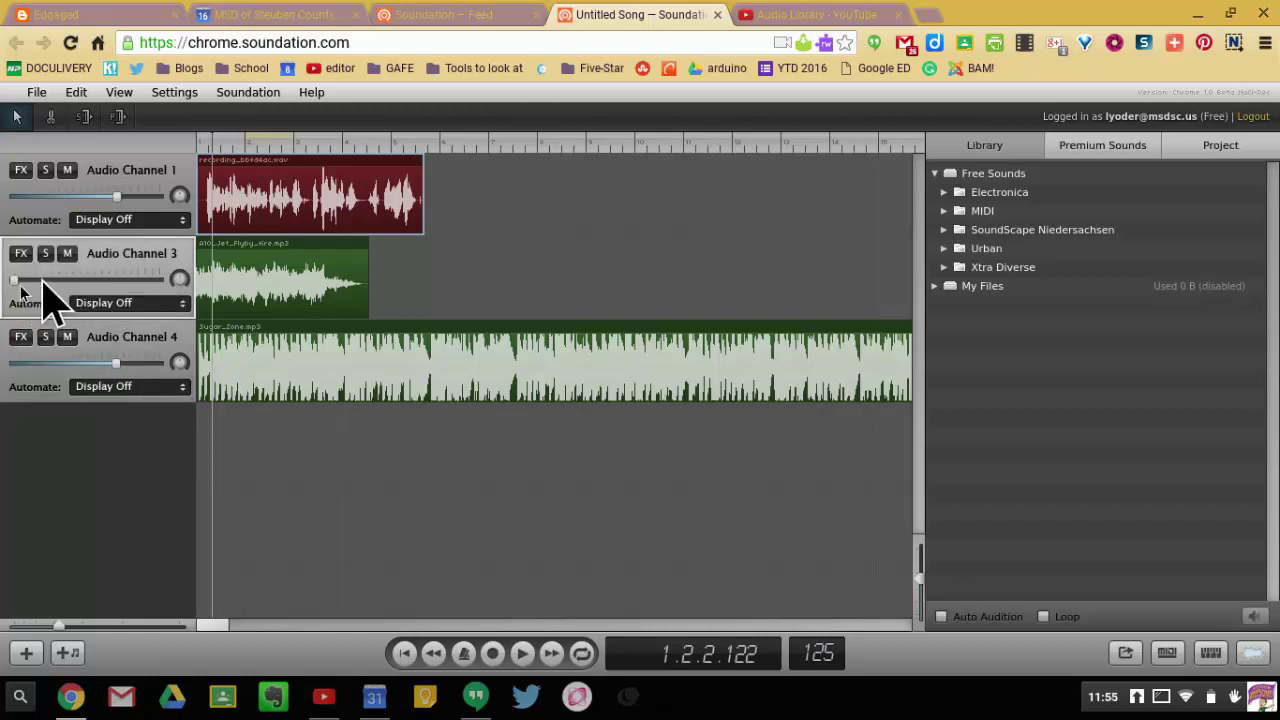
{"action": "left_click_drag", "start_coordinate": [16, 281], "coordinate": [116, 290]}
Move the voice clip and the jet flyby clip later along their tracks
{"action": "left_click_drag", "start_coordinate": [374, 189], "coordinate": [765, 205]}
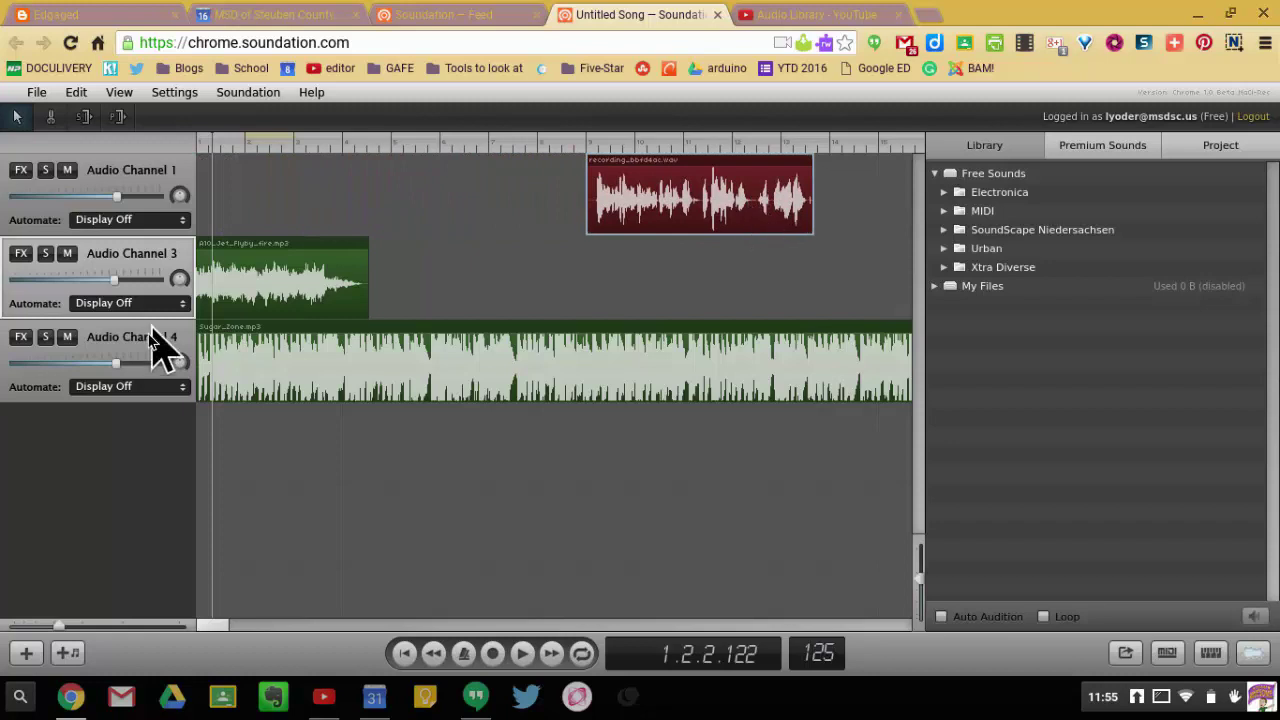
{"action": "left_click", "coordinate": [295, 275]}
{"action": "left_click_drag", "start_coordinate": [393, 249], "coordinate": [524, 256]}
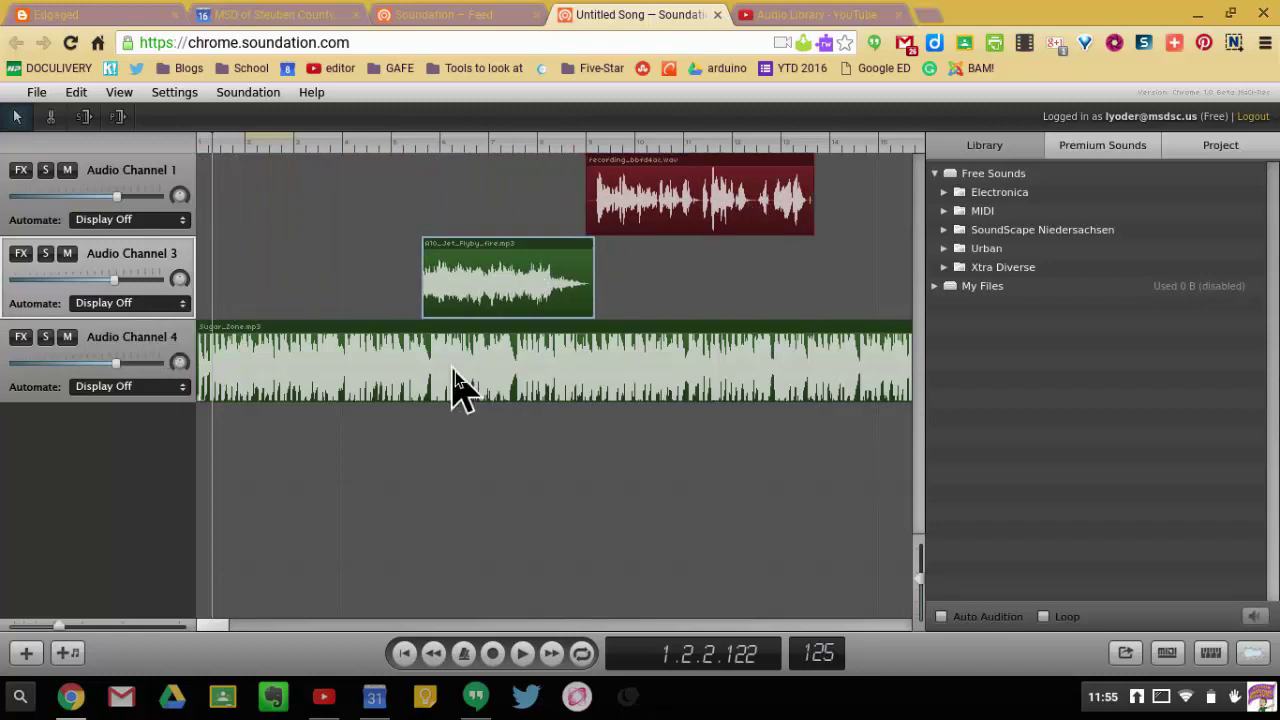
Split the Sugar_Zone clip at bar 18 and delete the music after the cut
{"action": "left_click_drag", "start_coordinate": [206, 625], "coordinate": [234, 625]}
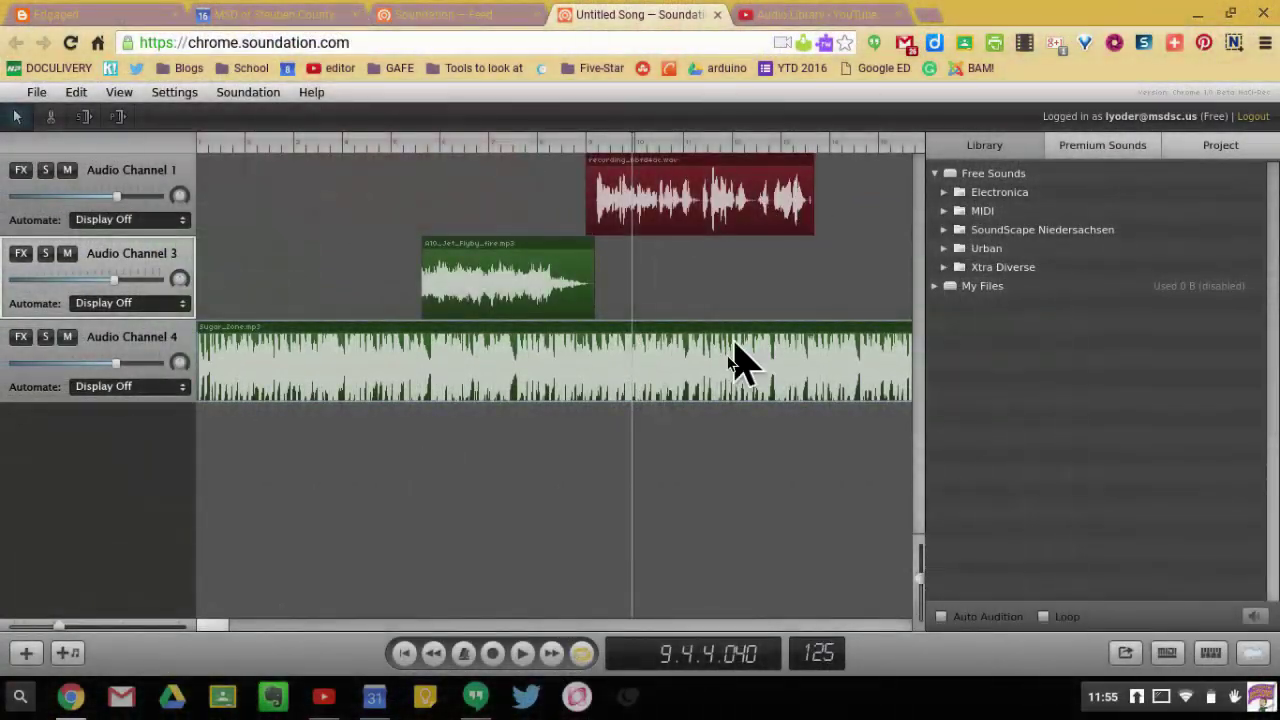
{"action": "mouse_move", "coordinate": [208, 626]}
{"action": "left_mouse_down"}
{"action": "mouse_move", "coordinate": [257, 627]}
{"action": "mouse_move", "coordinate": [230, 626]}
{"action": "left_mouse_up"}
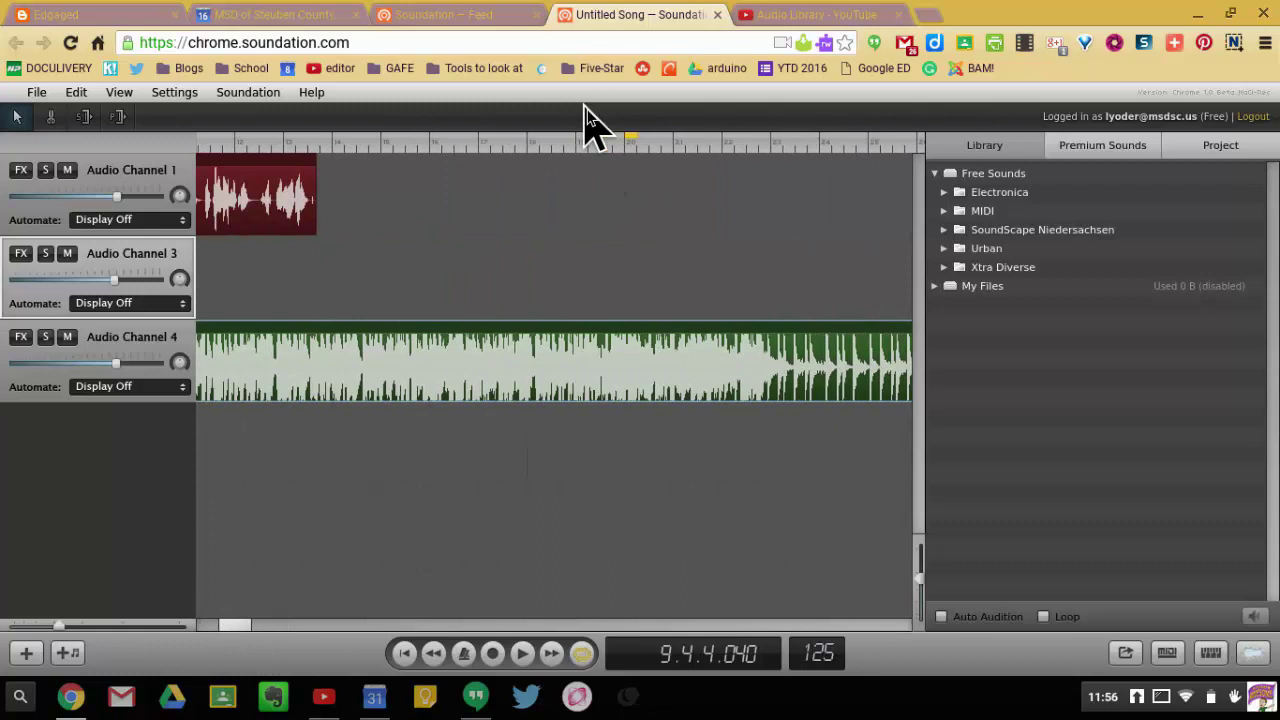
{"action": "left_click", "coordinate": [562, 143]}
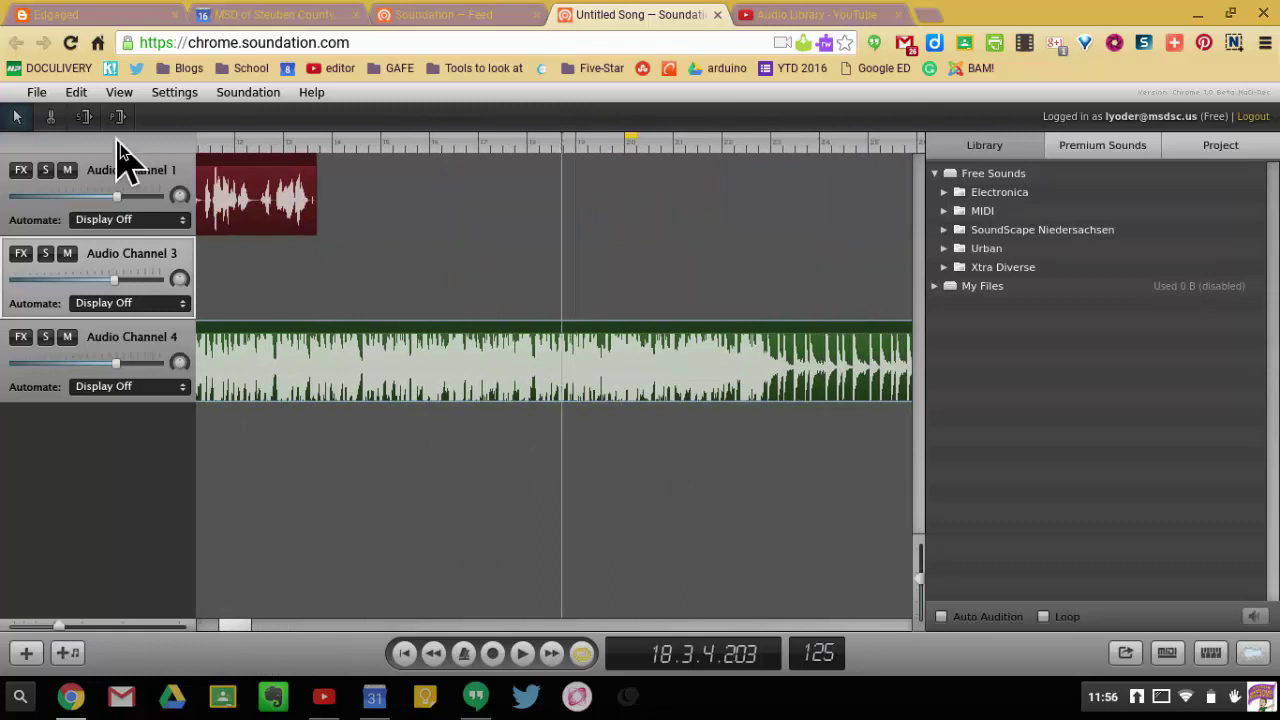
{"action": "left_click", "coordinate": [51, 117]}
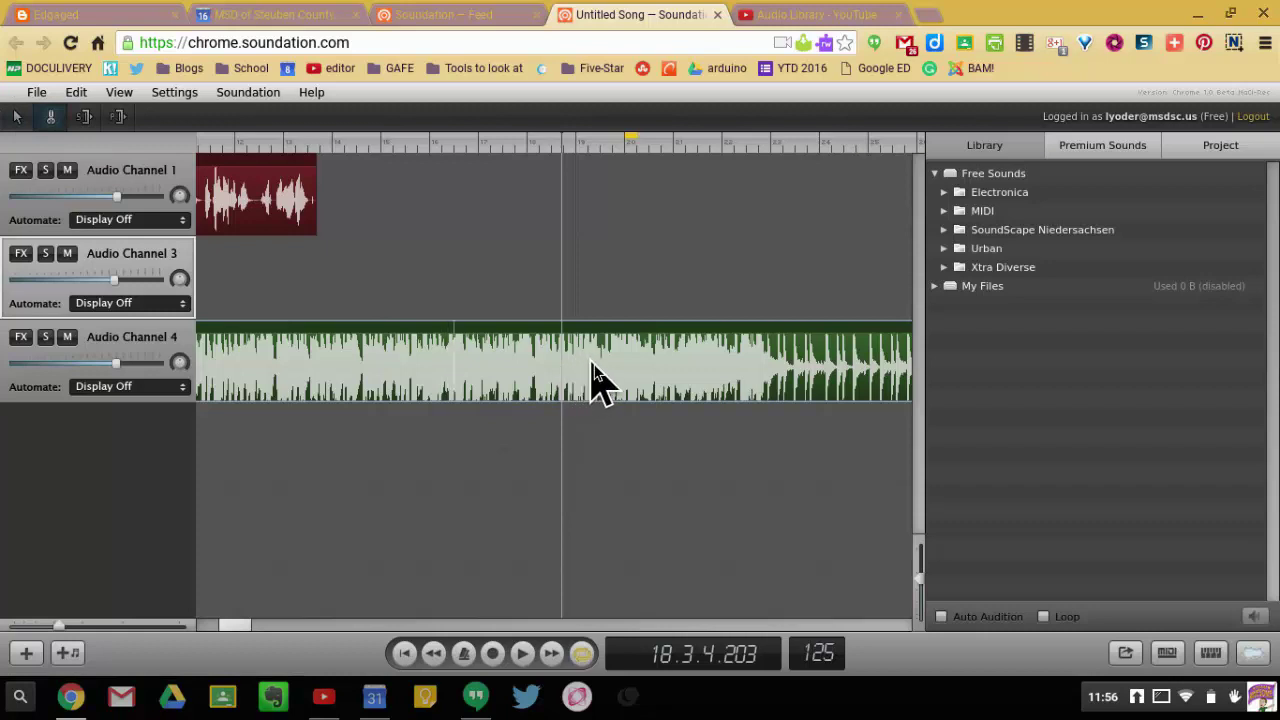
{"action": "left_click", "coordinate": [697, 375]}
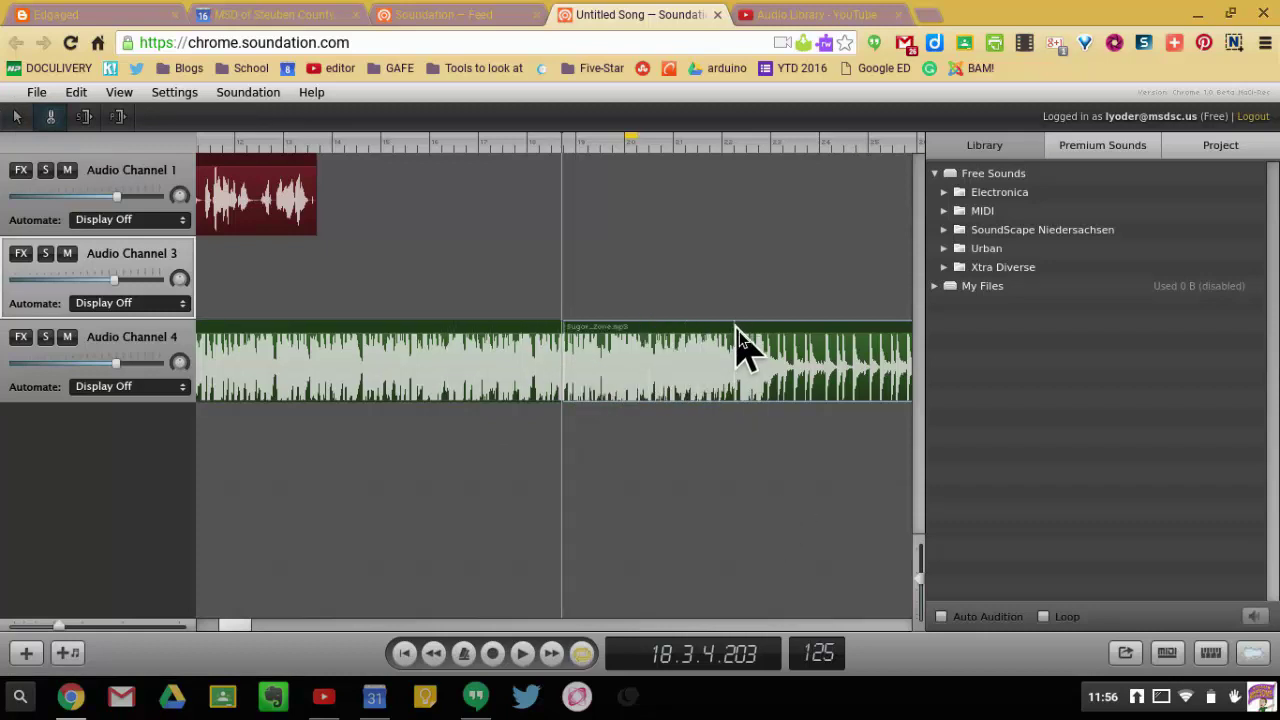
{"action": "key", "text": "Delete"}
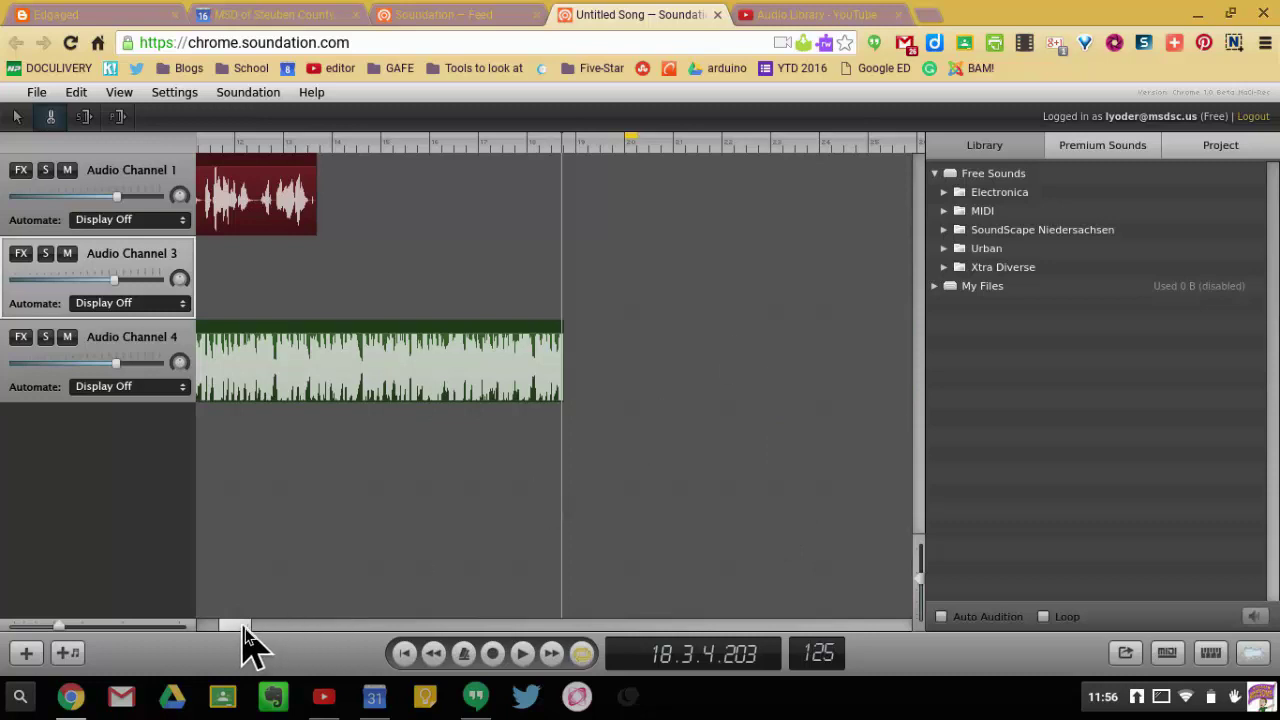
{"action": "left_click_drag", "start_coordinate": [243, 628], "coordinate": [218, 628]}
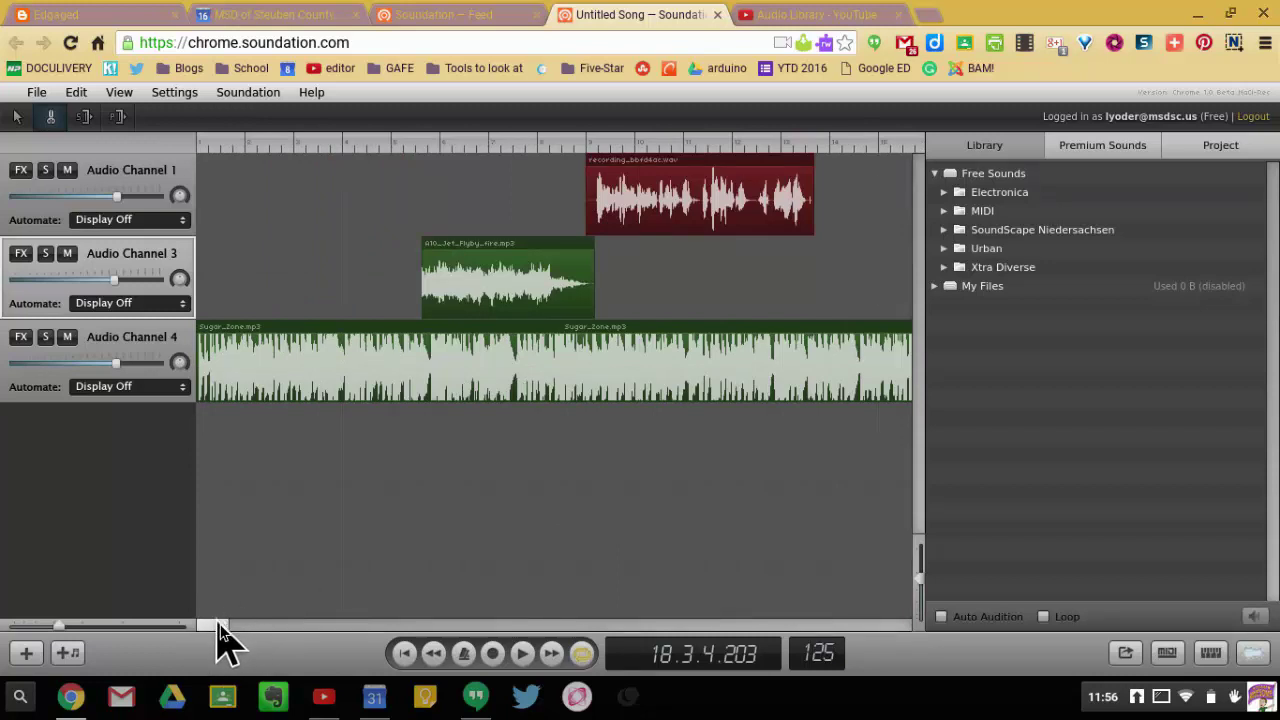
{"action": "mouse_move", "coordinate": [218, 628]}
{"action": "left_mouse_down"}
{"action": "mouse_move", "coordinate": [251, 634]}
{"action": "mouse_move", "coordinate": [196, 634]}
{"action": "left_mouse_up"}
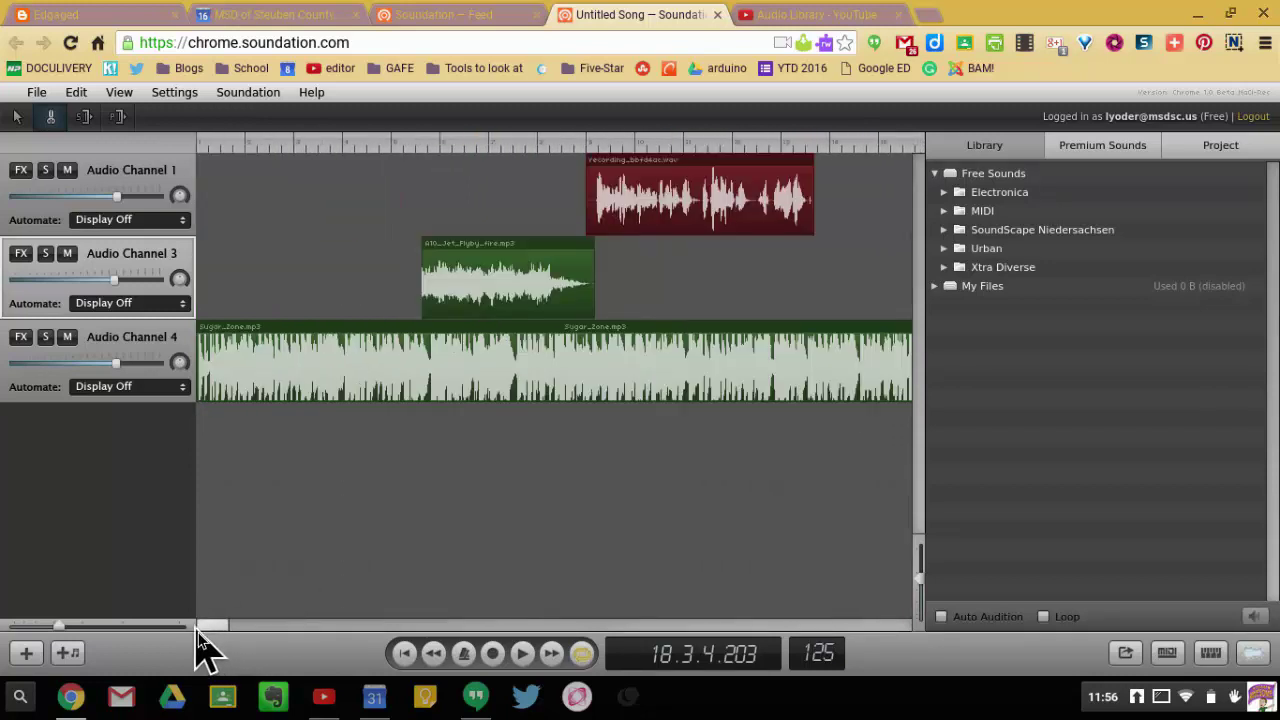
Show Audio Channel 4's volume automation and lower the music under the voice
{"action": "left_click", "coordinate": [183, 389]}
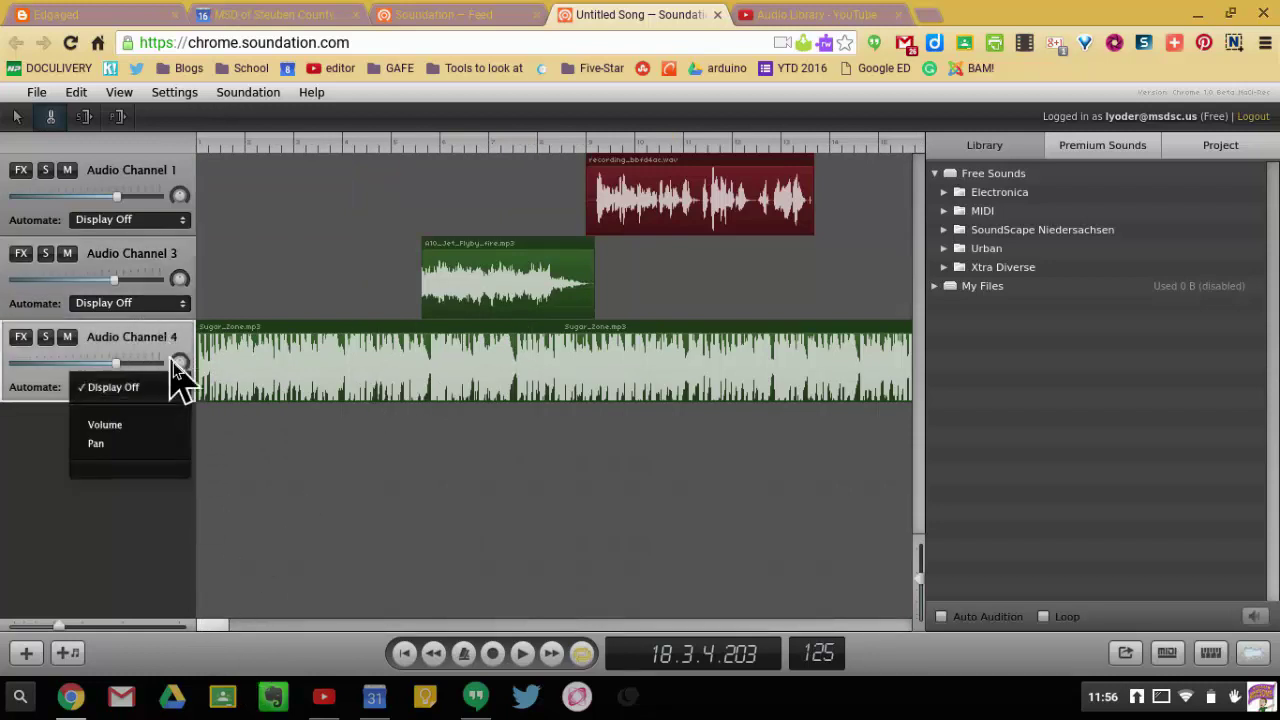
{"action": "left_click", "coordinate": [140, 428]}
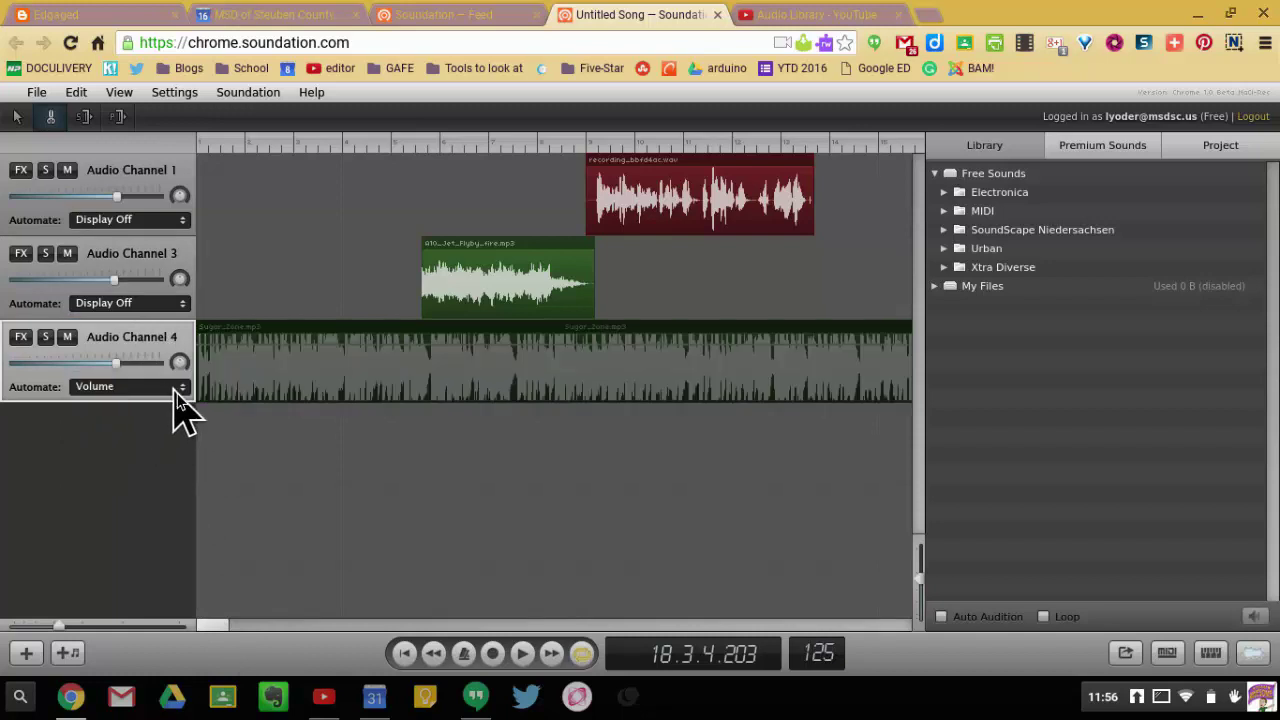
{"action": "left_click", "coordinate": [176, 388]}
{"action": "left_click", "coordinate": [145, 423]}
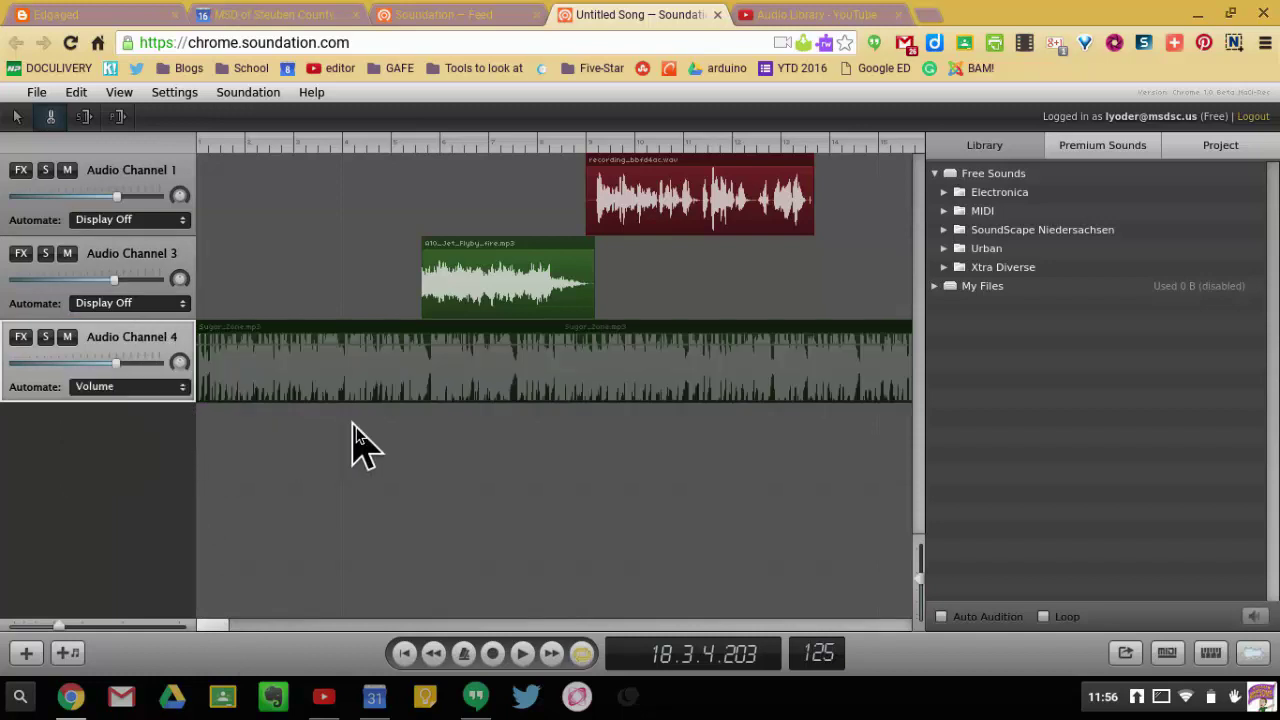
{"action": "left_click", "coordinate": [410, 380]}
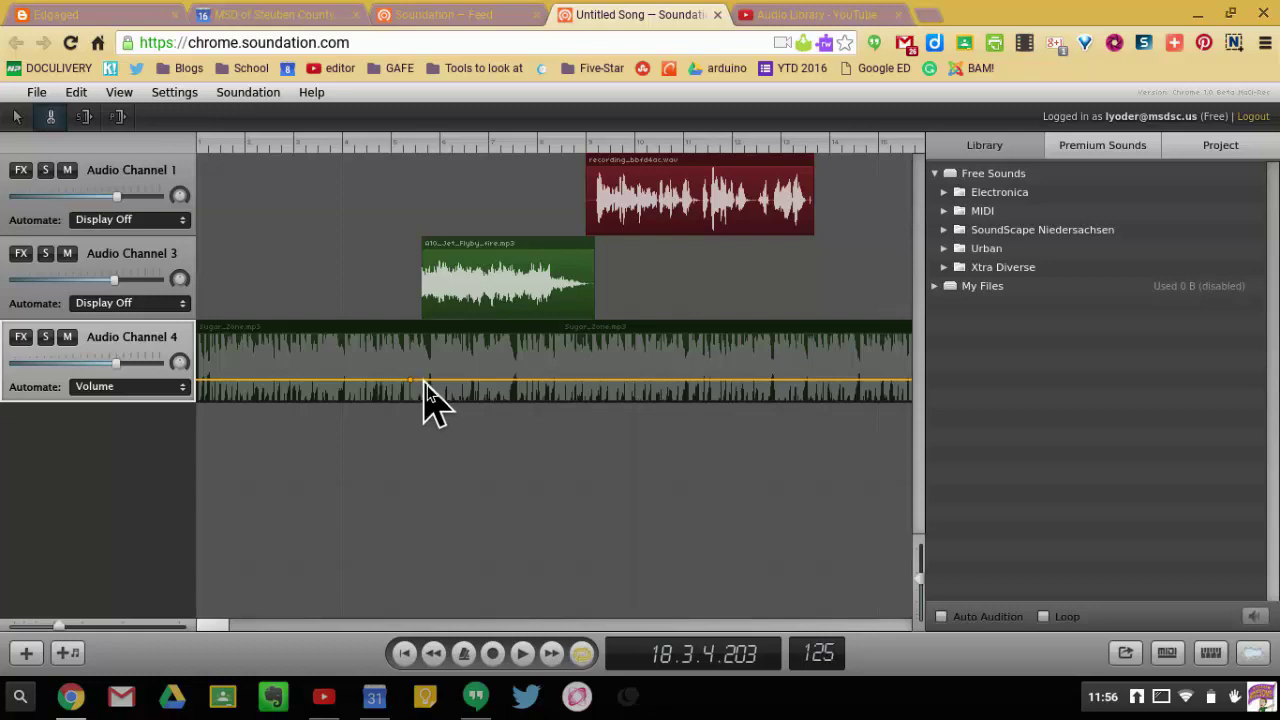
{"action": "left_click_drag", "start_coordinate": [423, 381], "coordinate": [425, 397]}
Add a second volume point and raise the music after the voice ends
{"action": "left_click_drag", "start_coordinate": [214, 632], "coordinate": [225, 628]}
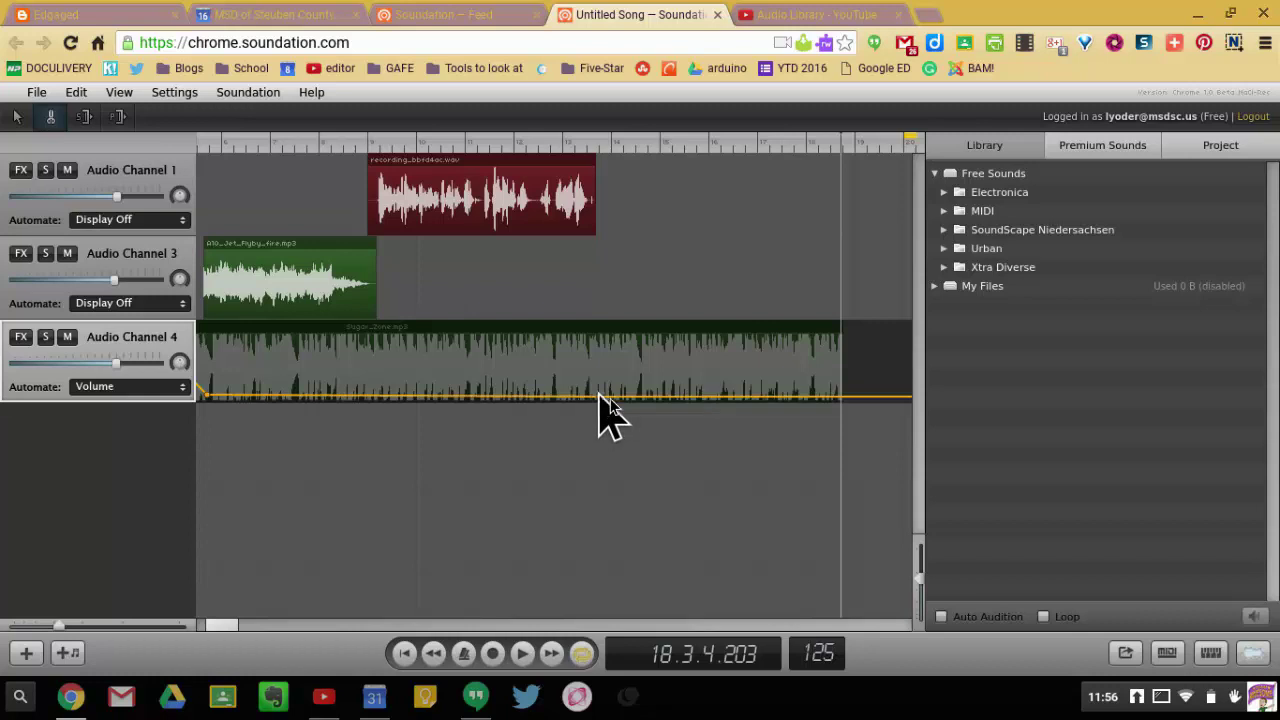
{"action": "left_click", "coordinate": [598, 397]}
{"action": "left_click_drag", "start_coordinate": [614, 399], "coordinate": [609, 400]}
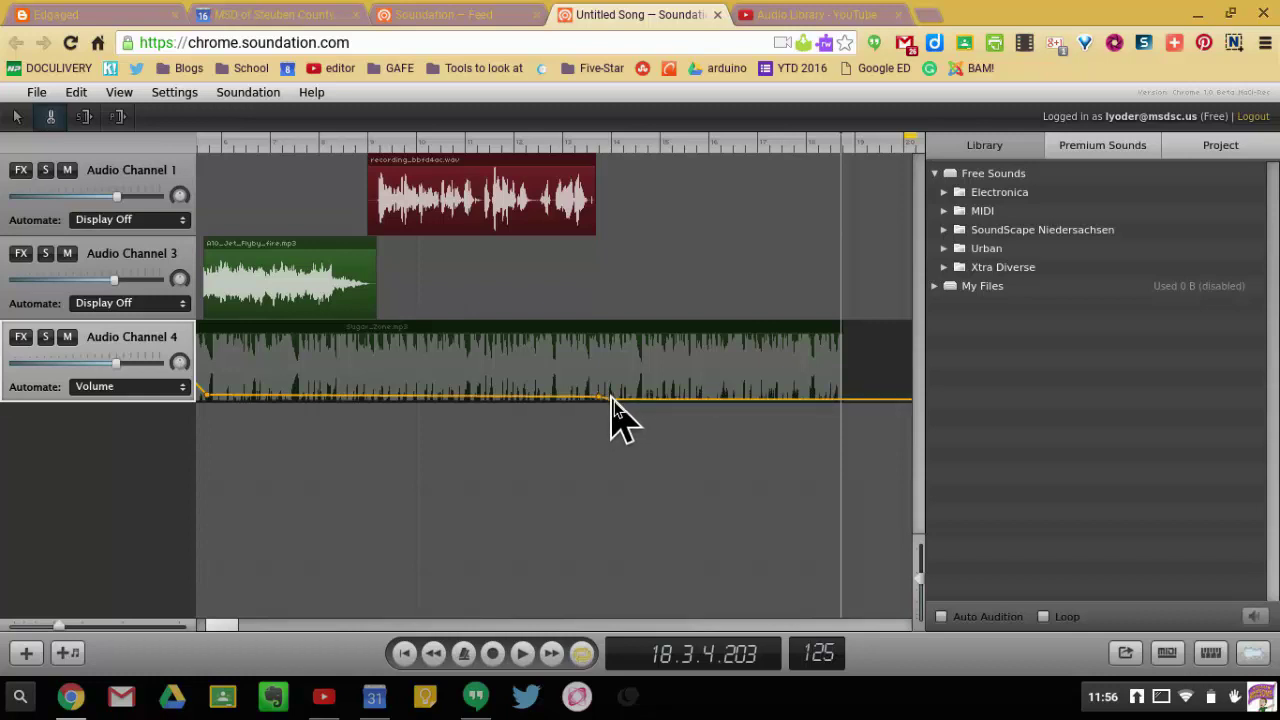
{"action": "left_click", "coordinate": [612, 399]}
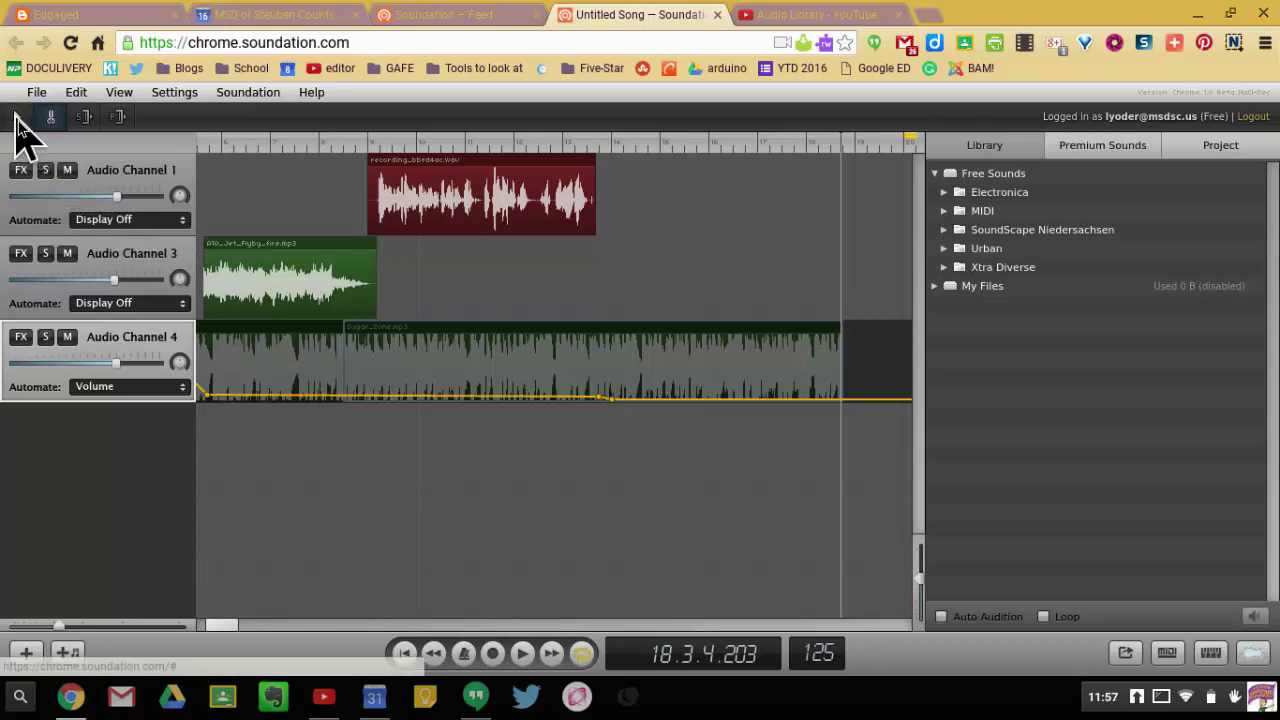
{"action": "left_click", "coordinate": [17, 116]}
{"action": "left_click_drag", "start_coordinate": [611, 400], "coordinate": [626, 378]}
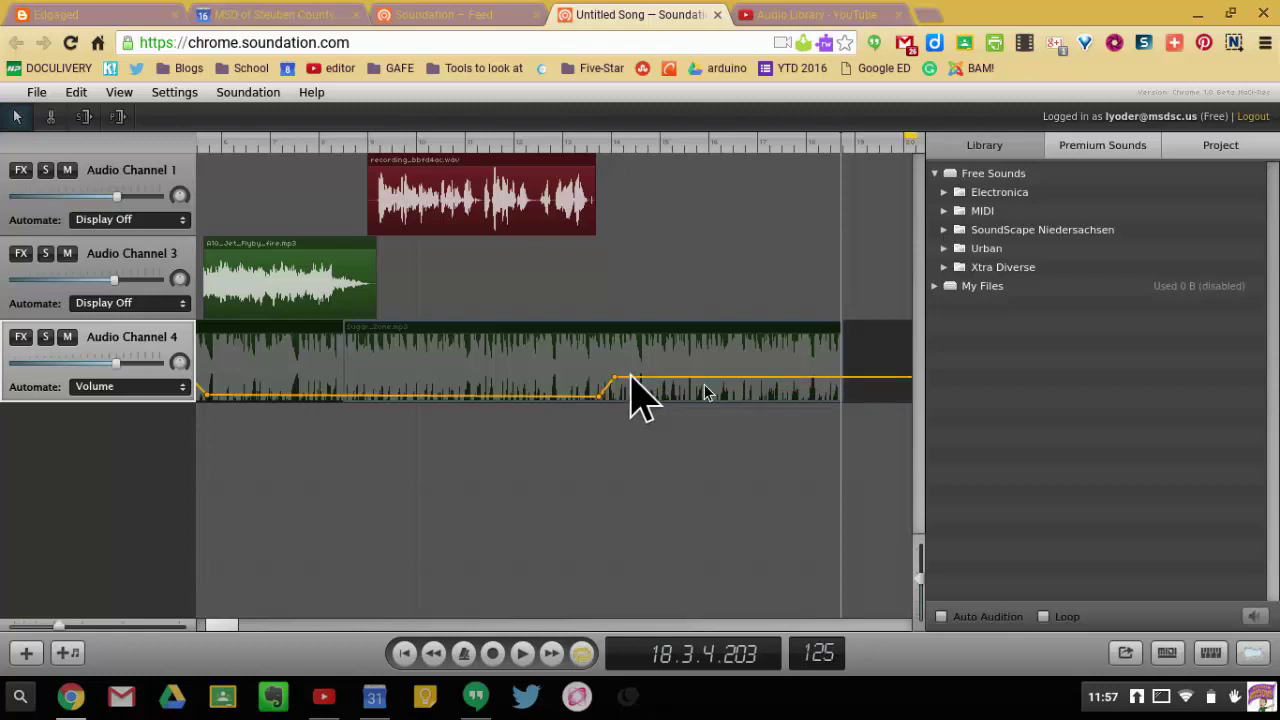
Fade the music volume down near its end and set Automate to Display Off
{"action": "left_click", "coordinate": [822, 379]}
{"action": "left_click_drag", "start_coordinate": [838, 379], "coordinate": [840, 396]}
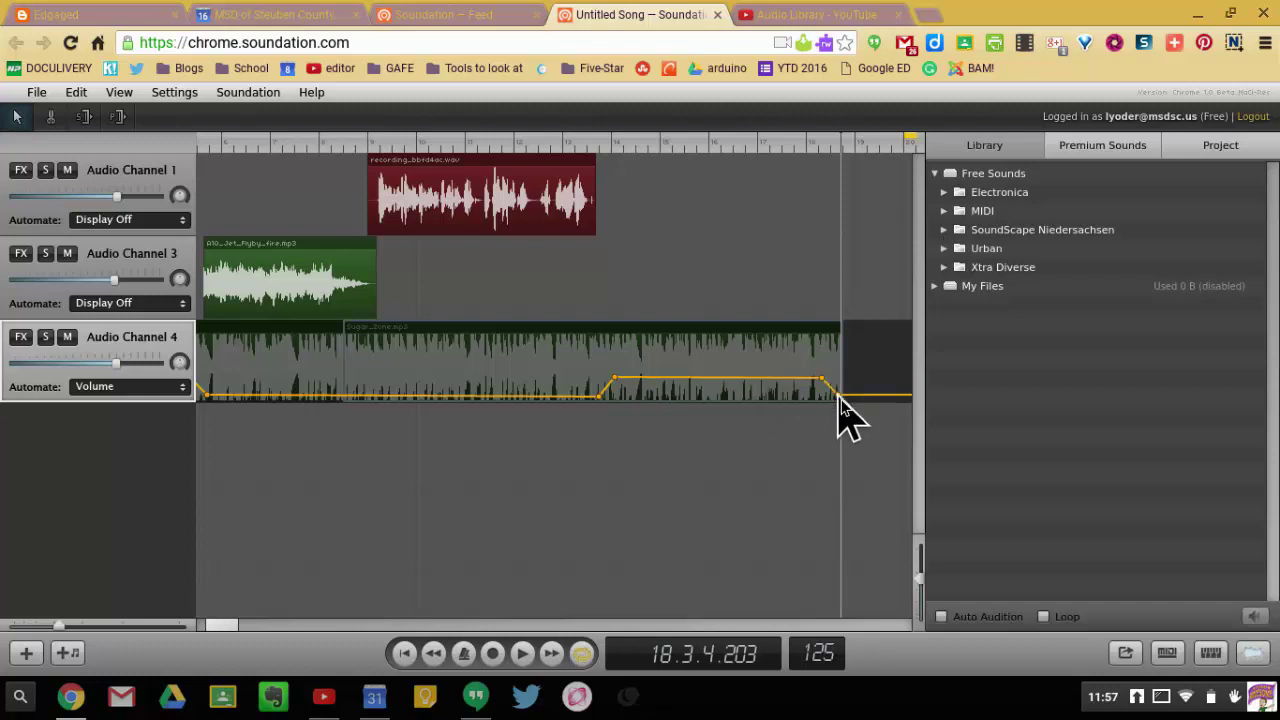
{"action": "left_click", "coordinate": [177, 390]}
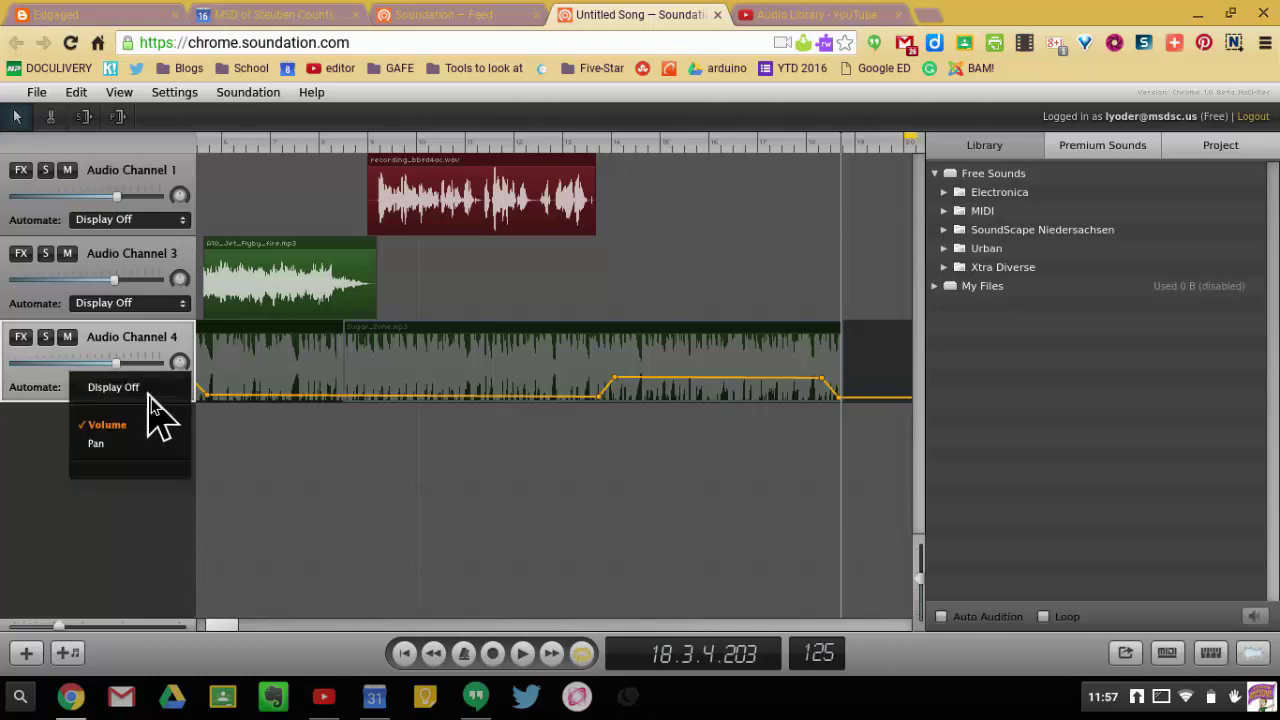
{"action": "left_click", "coordinate": [150, 388]}
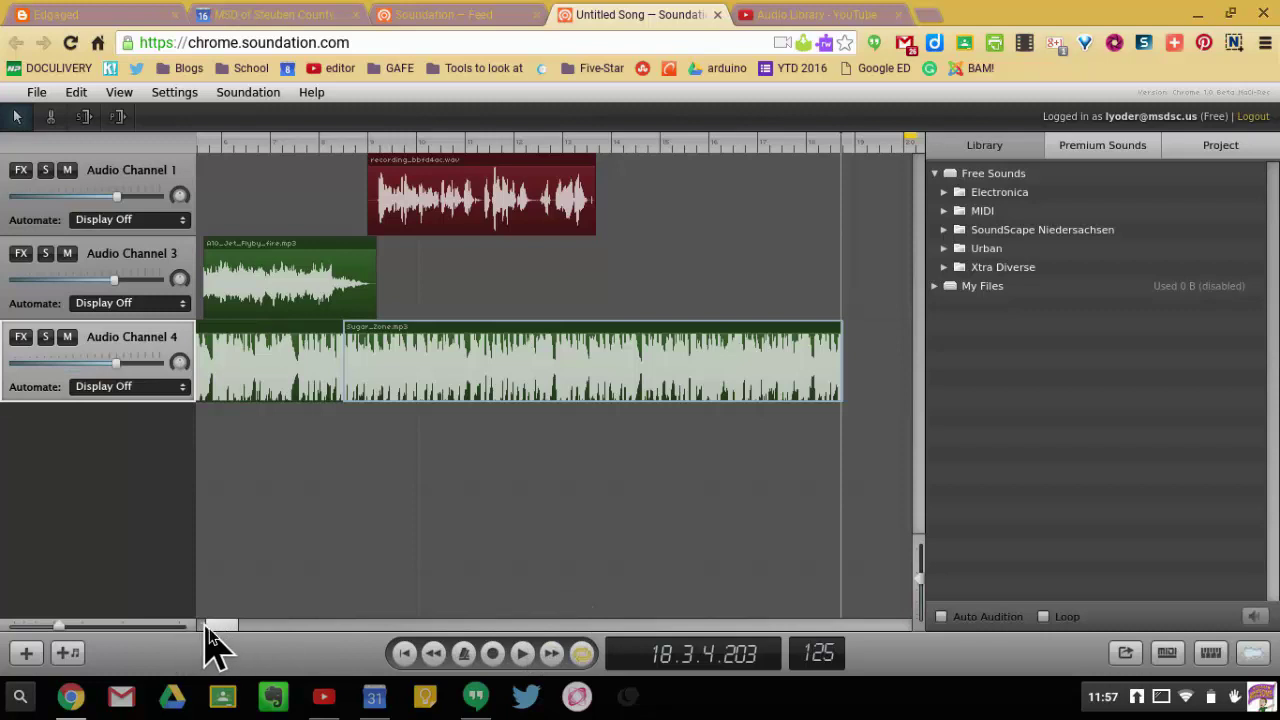
Play the voice, jet flyby and Sugar_Zone mix from the song start, pausing once, then stop
{"action": "left_click_drag", "start_coordinate": [212, 636], "coordinate": [195, 635]}
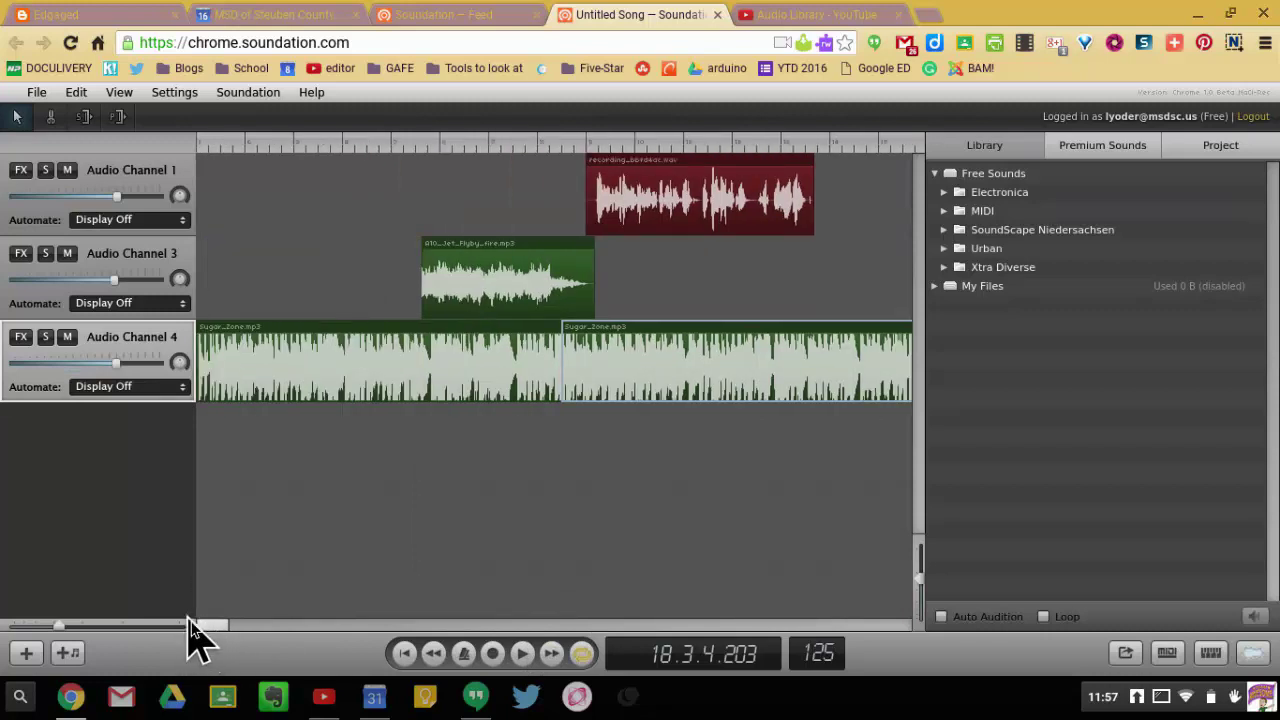
{"action": "left_click", "coordinate": [203, 150]}
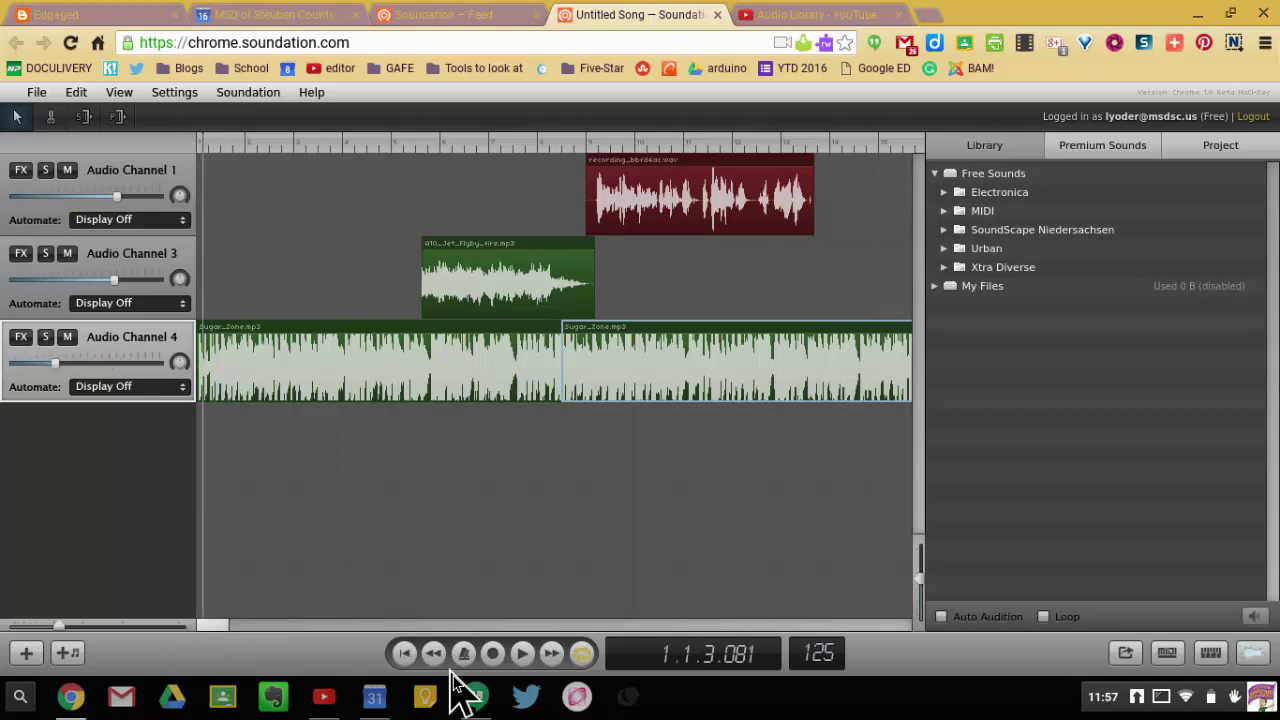
{"action": "left_click", "coordinate": [523, 653]}
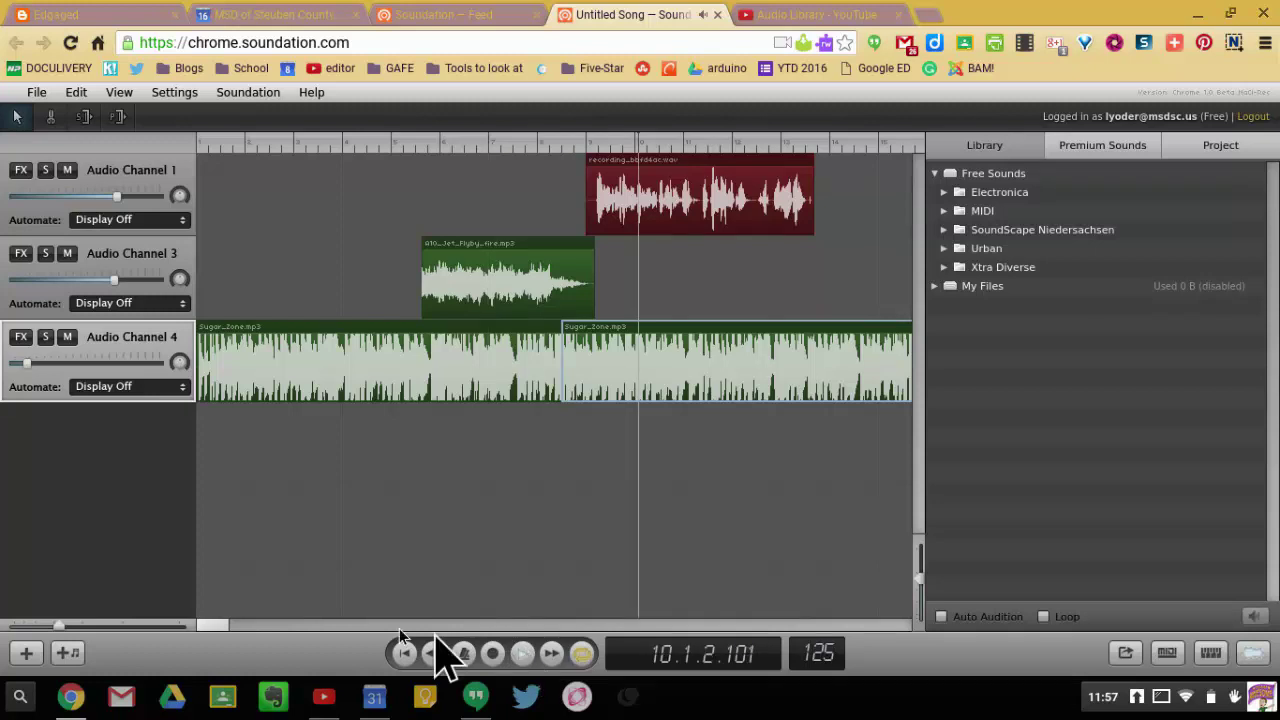
{"action": "left_click", "coordinate": [524, 656]}
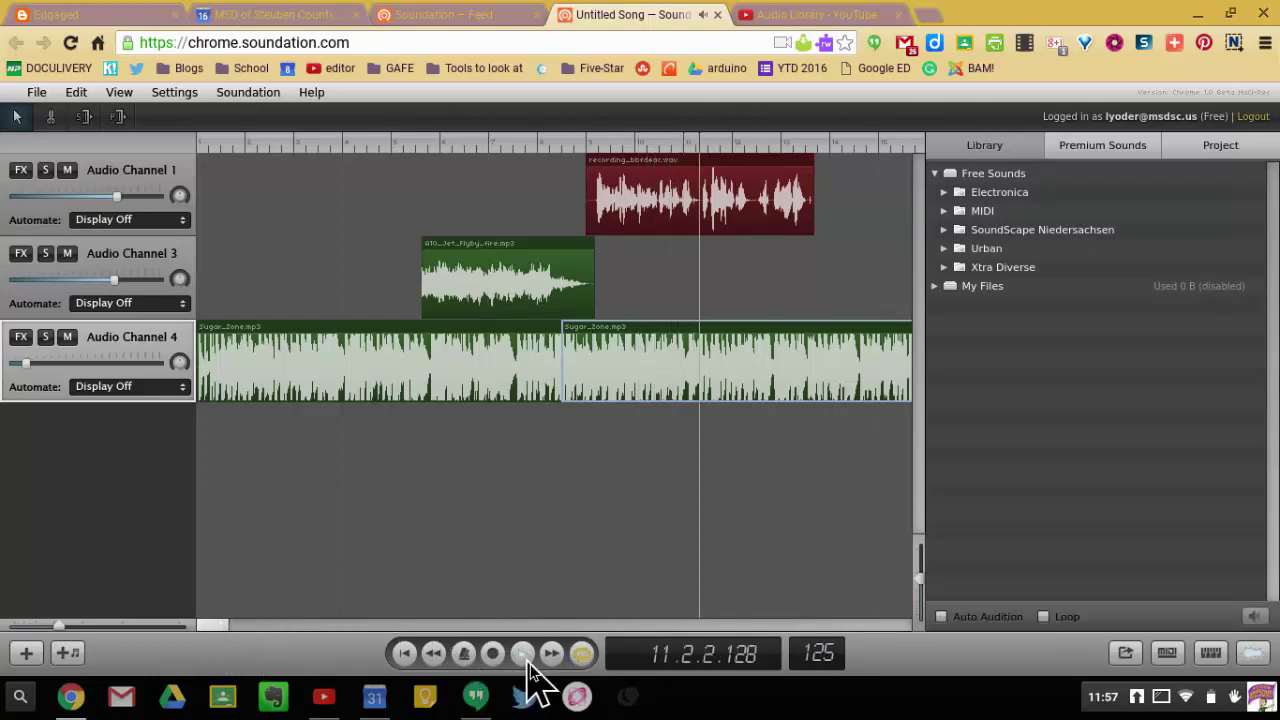
{"action": "left_click", "coordinate": [524, 655]}
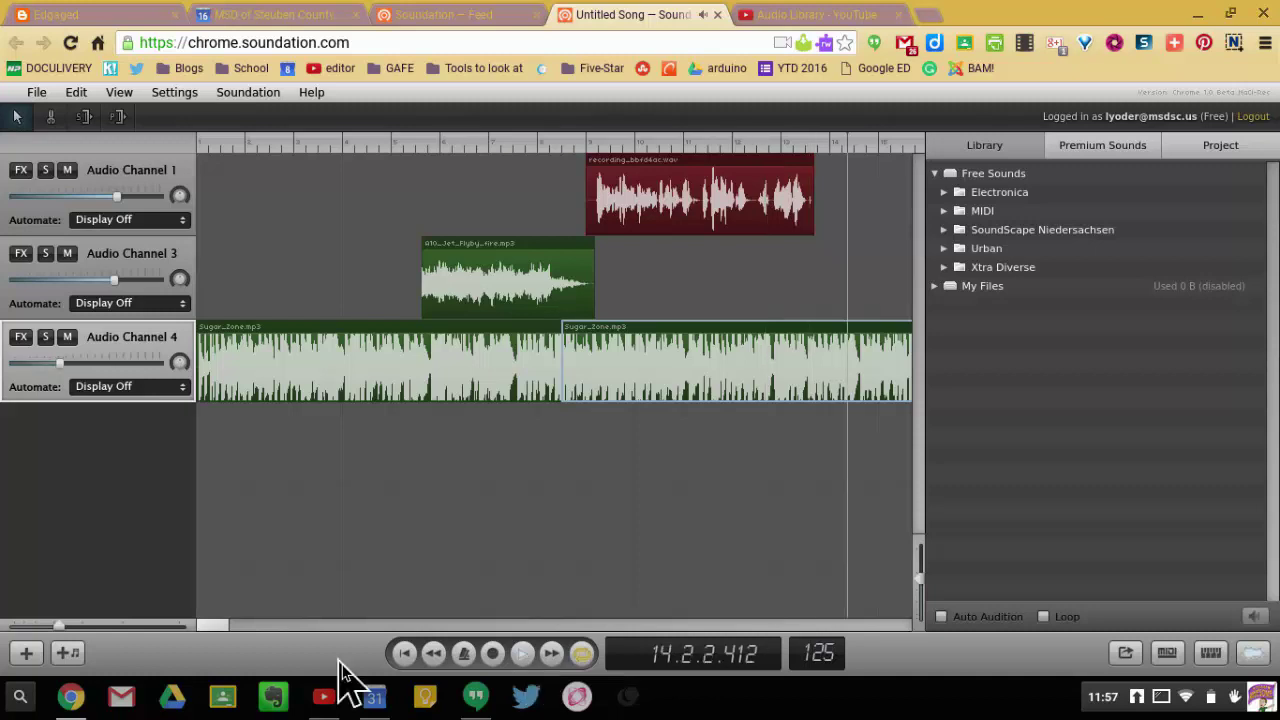
{"action": "left_click_drag", "start_coordinate": [223, 627], "coordinate": [252, 632]}
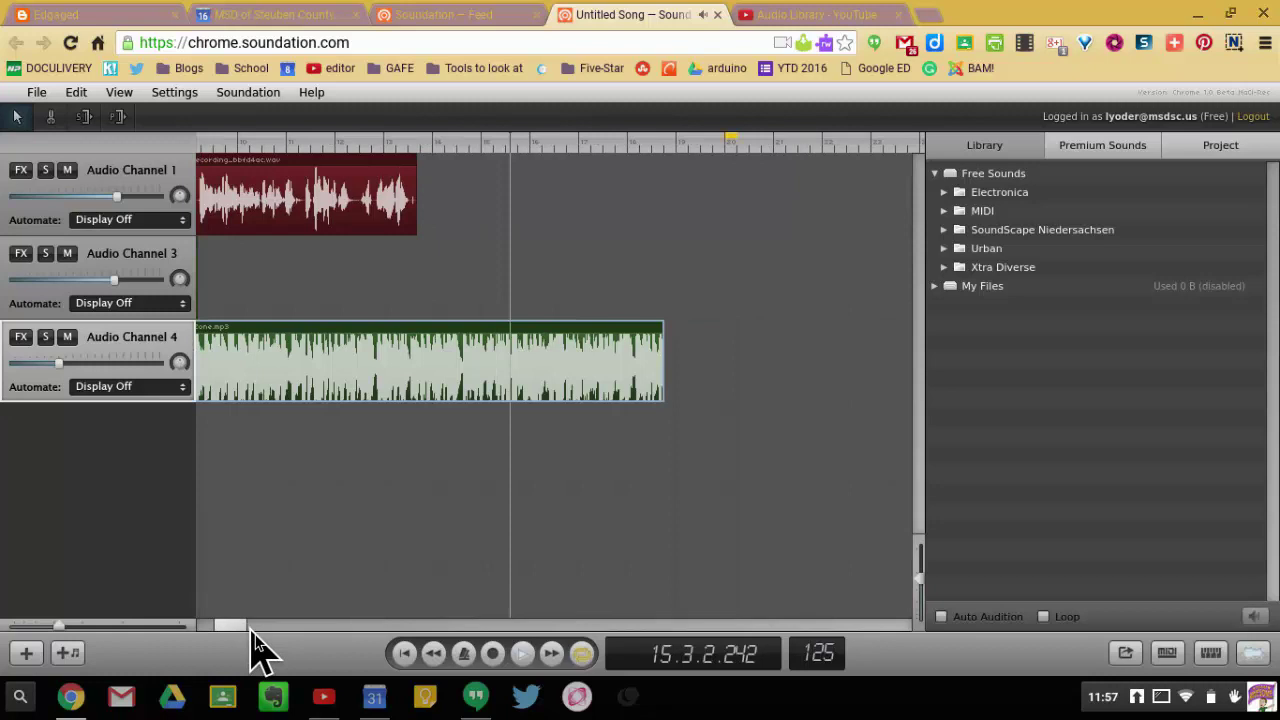
{"action": "left_click", "coordinate": [524, 655]}
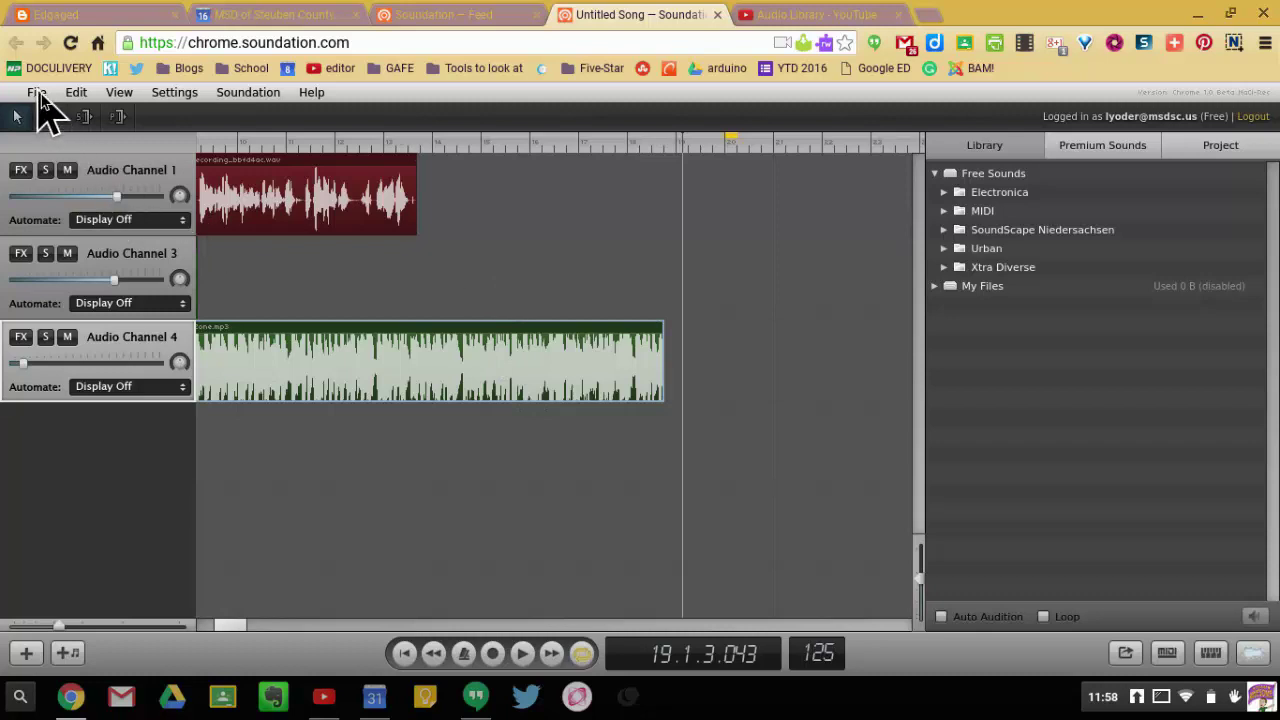
Export the mix as a .wav file and show Untitled Song (2).wav in Downloads
{"action": "left_click", "coordinate": [37, 95]}
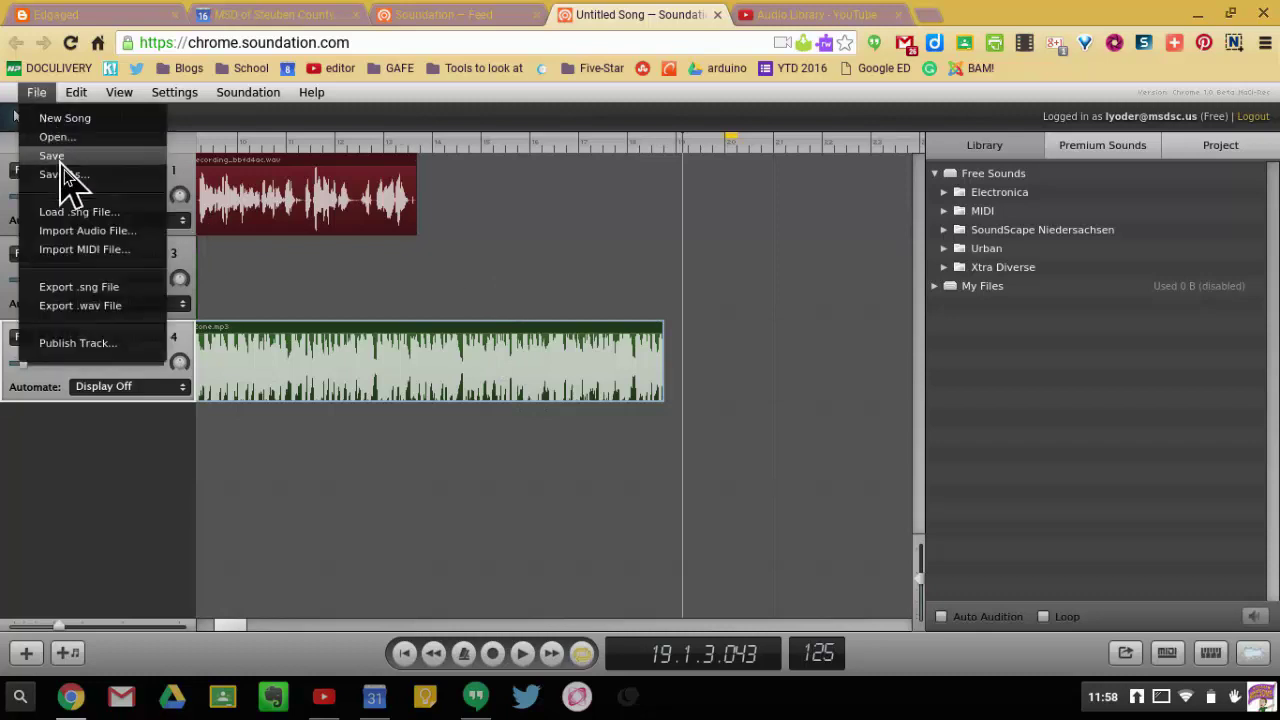
{"action": "left_click", "coordinate": [92, 306]}
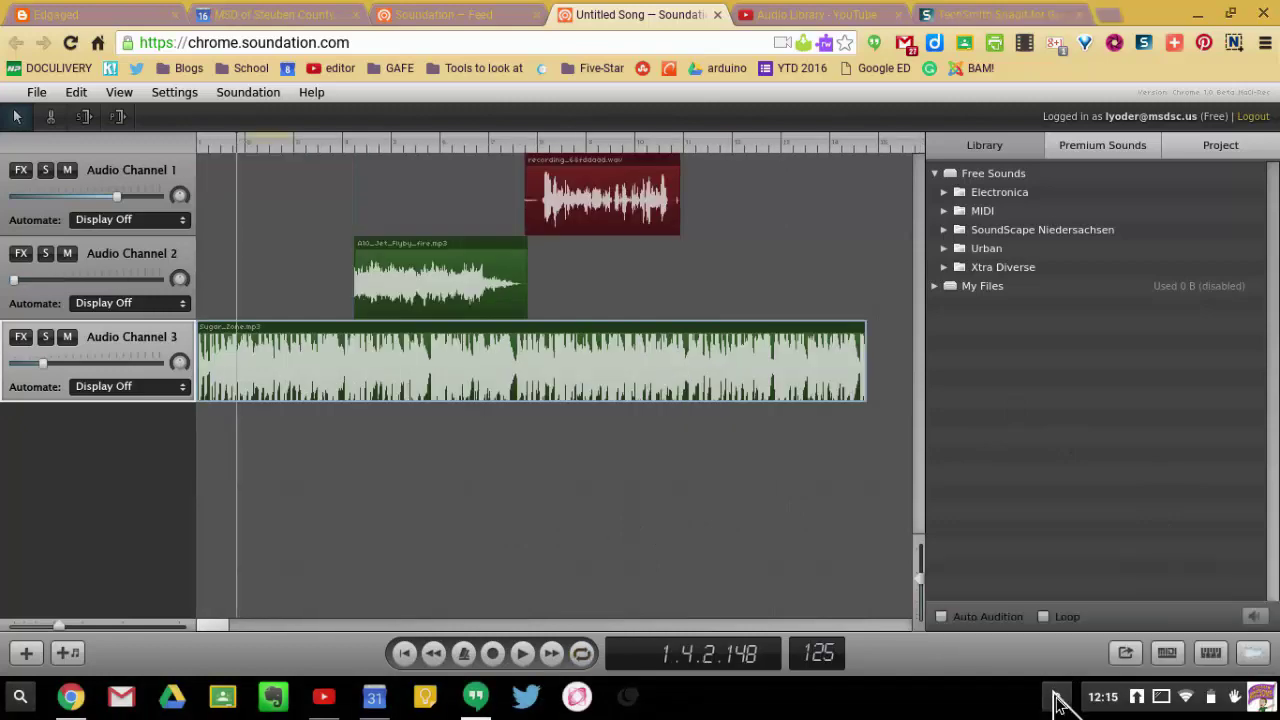
{"action": "left_click", "coordinate": [1054, 695]}
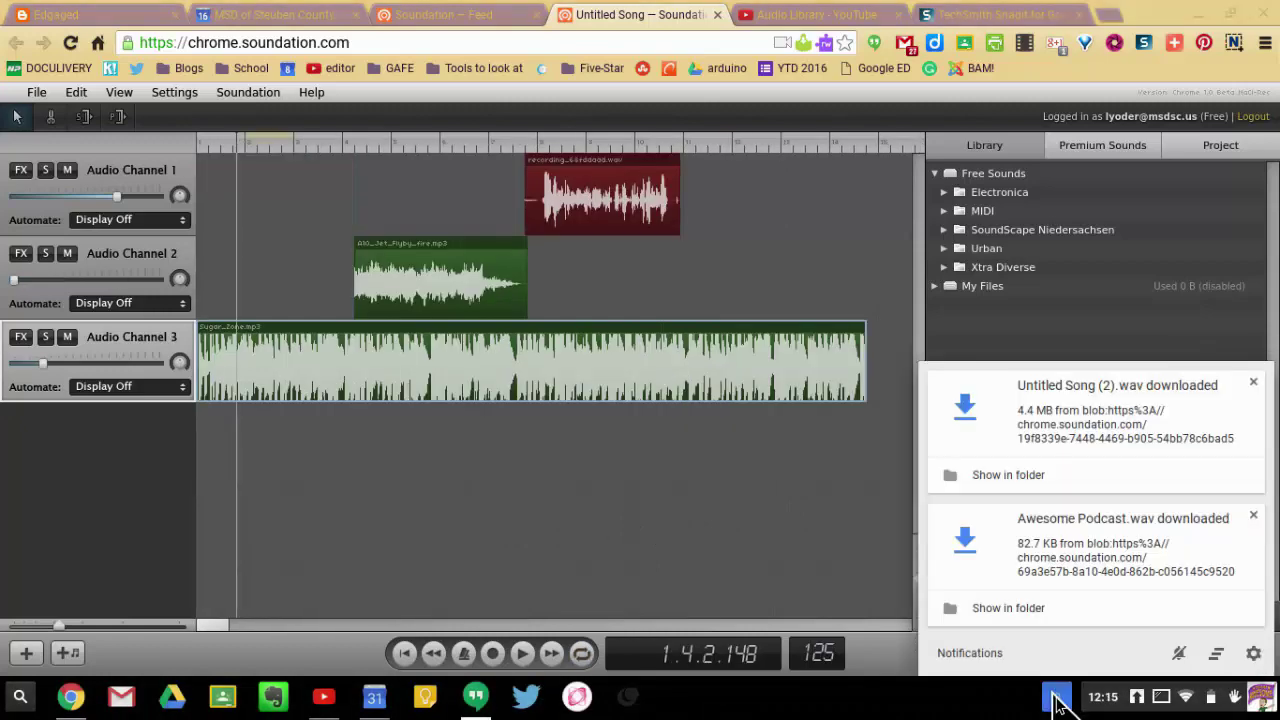
{"action": "left_click", "coordinate": [1008, 475]}
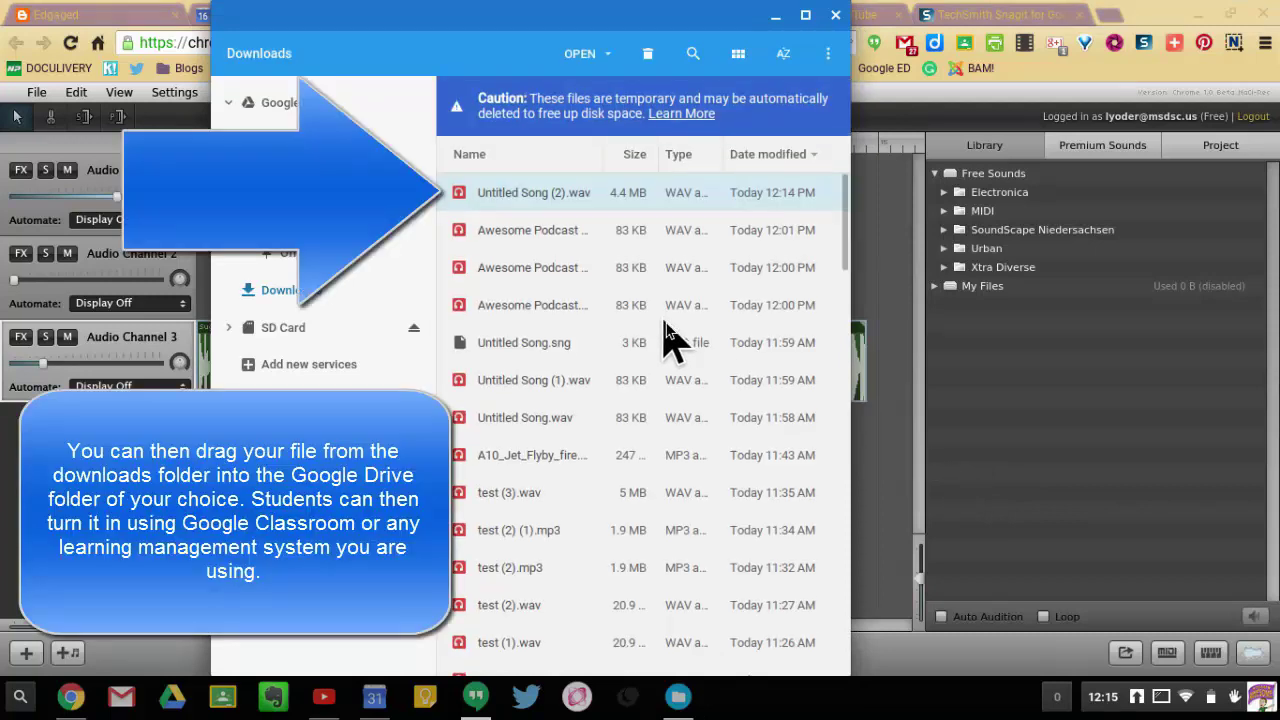
Preview Untitled Song (2).wav in the audio player, pause it, and close the Downloads window
{"action": "double_click", "coordinate": [540, 193]}
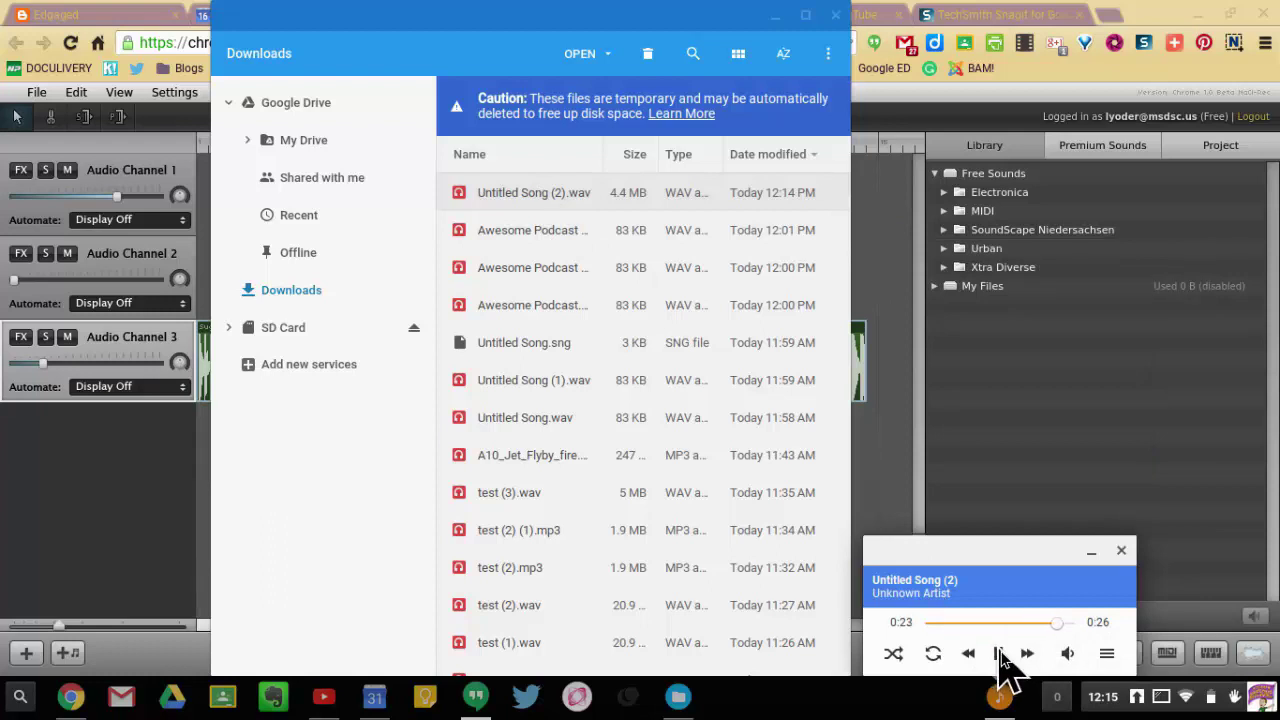
{"action": "left_click", "coordinate": [997, 653]}
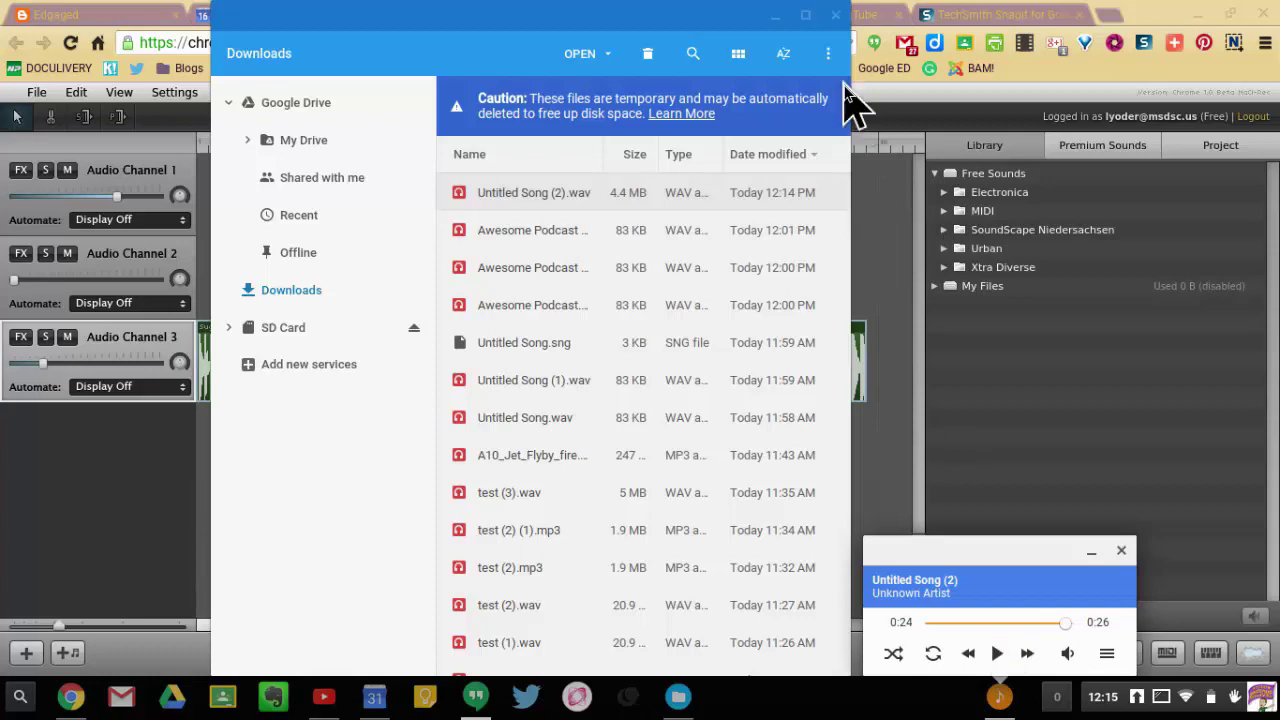
{"action": "left_click", "coordinate": [835, 16]}
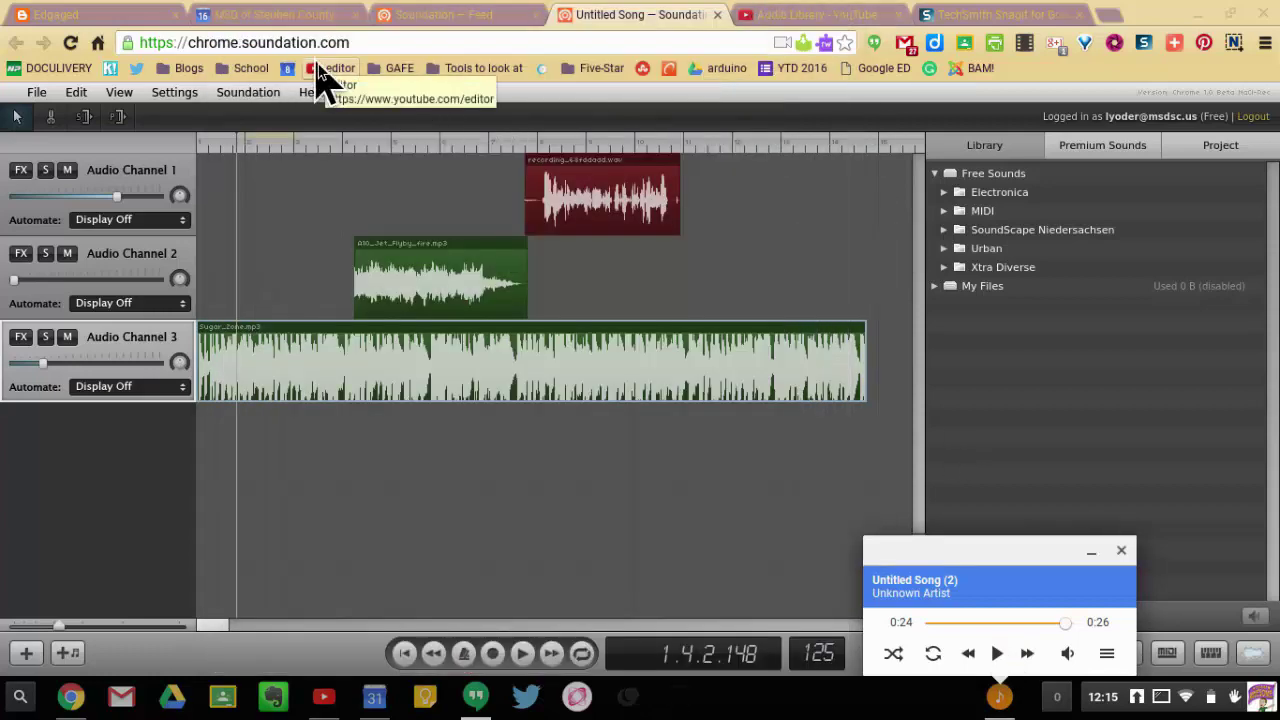